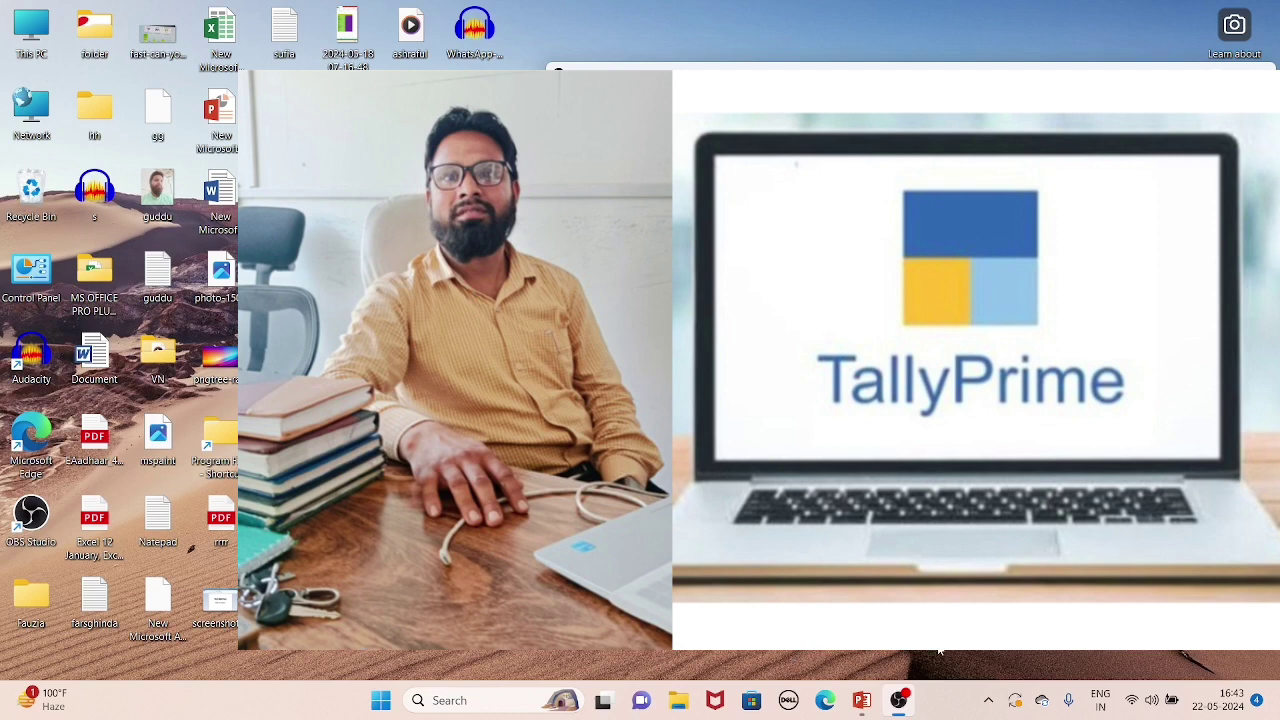
{"action": "left_click", "coordinate": [828, 702]}
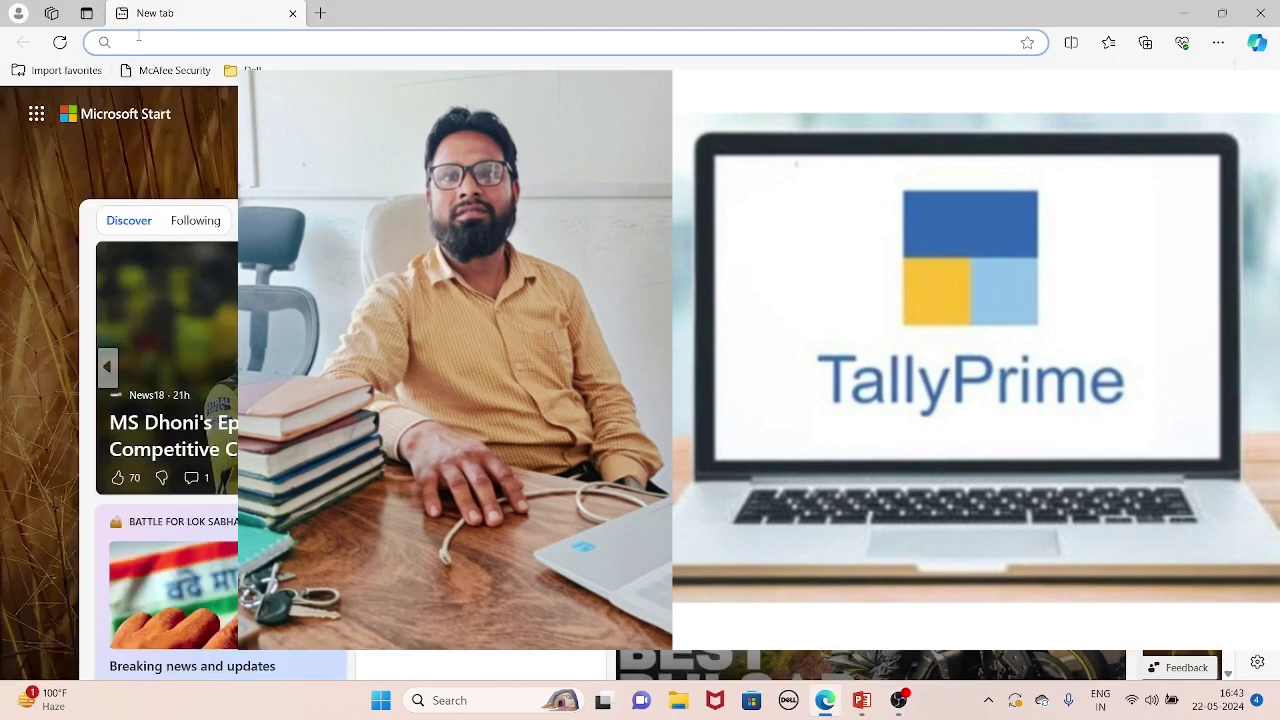
{"action": "type", "text": "www."}
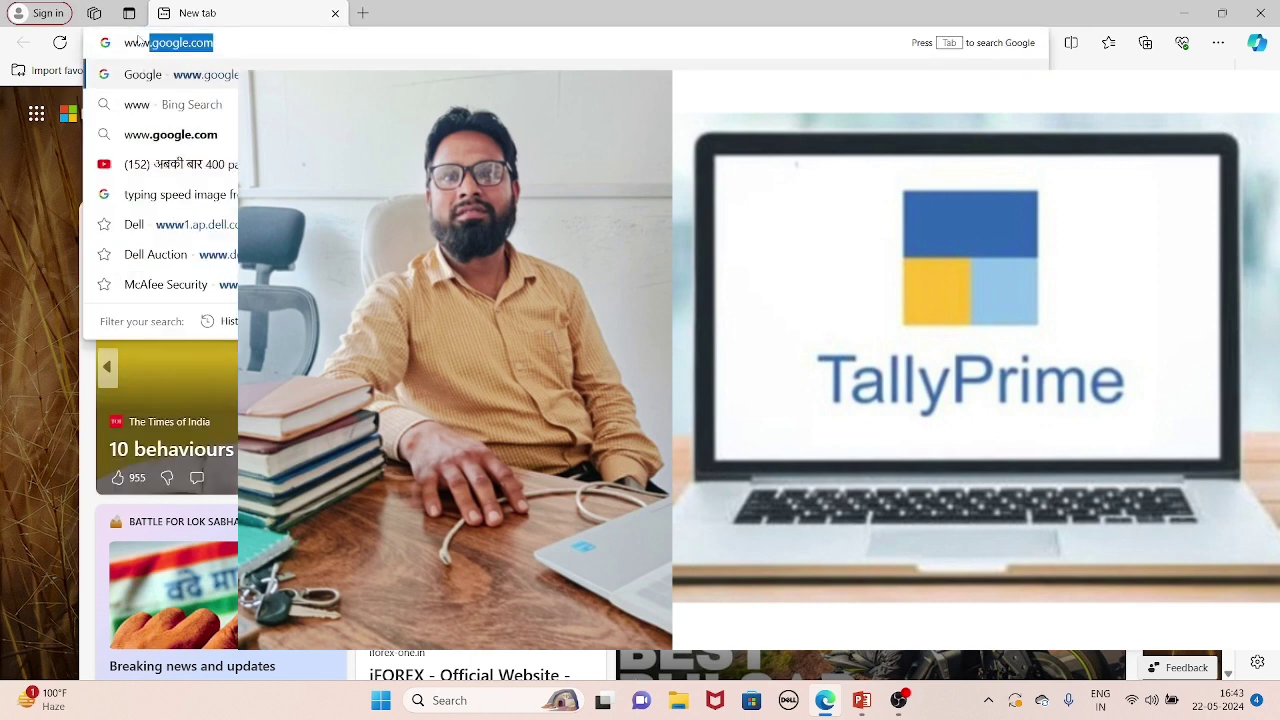
{"action": "key", "text": "Return"}
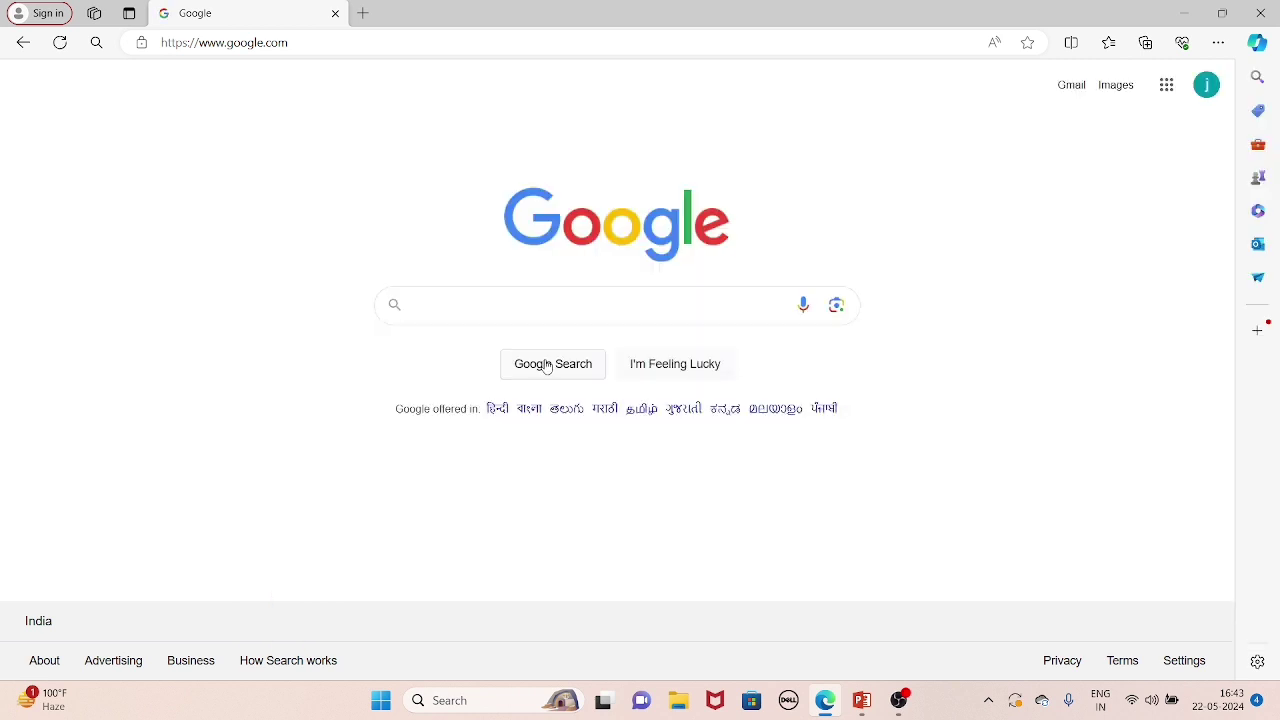
Search Google for 'tally prime' using the suggestion.
{"action": "left_click", "coordinate": [430, 314]}
{"action": "type", "text": "ta"}
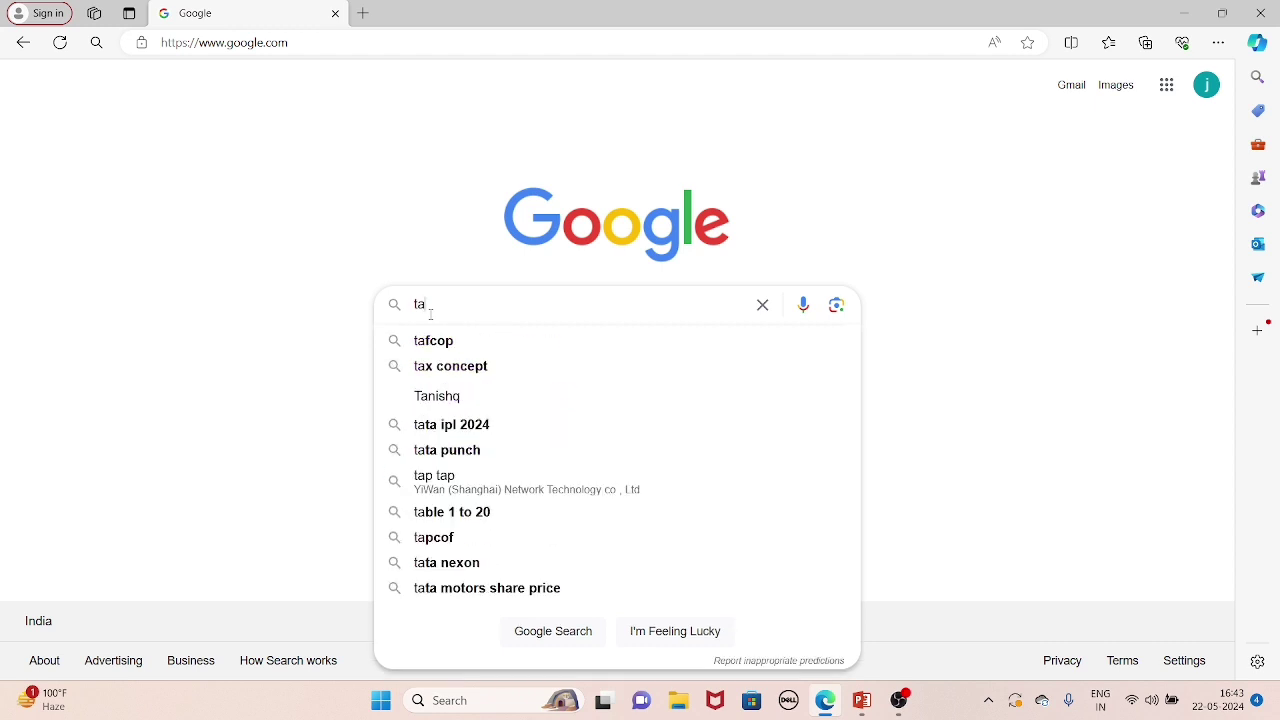
{"action": "type", "text": "ll"}
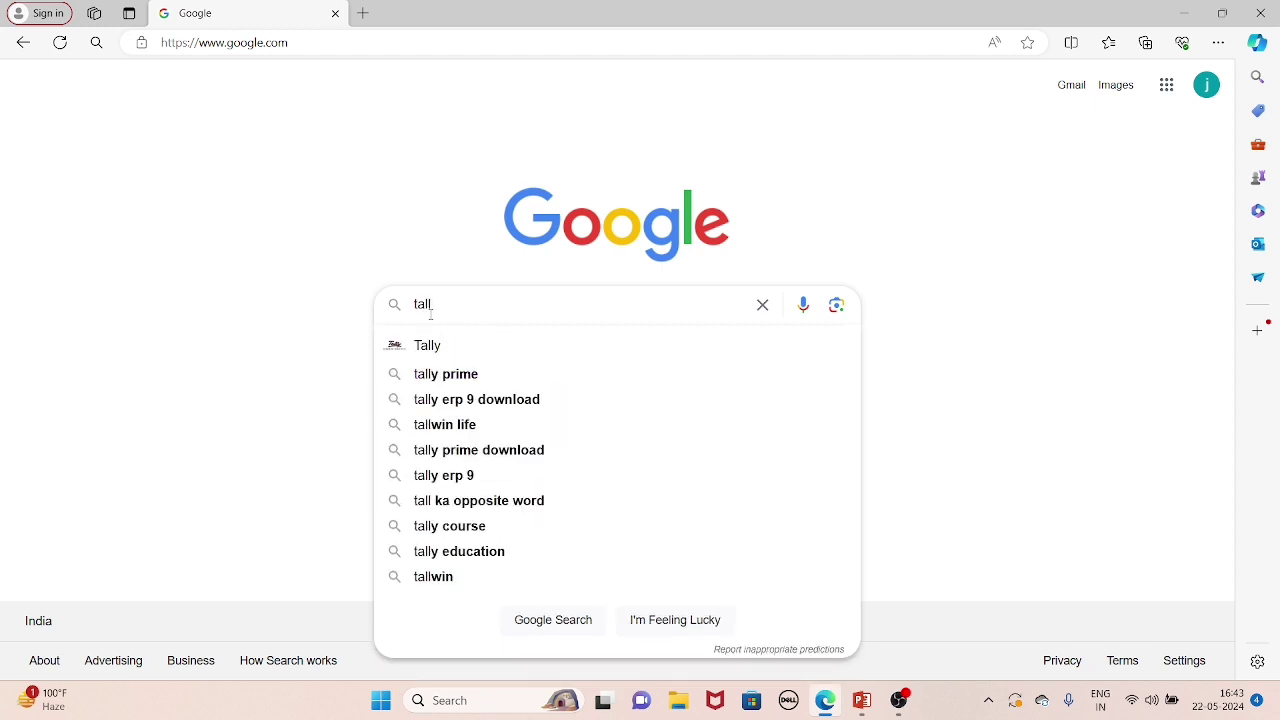
{"action": "left_click", "coordinate": [460, 376]}
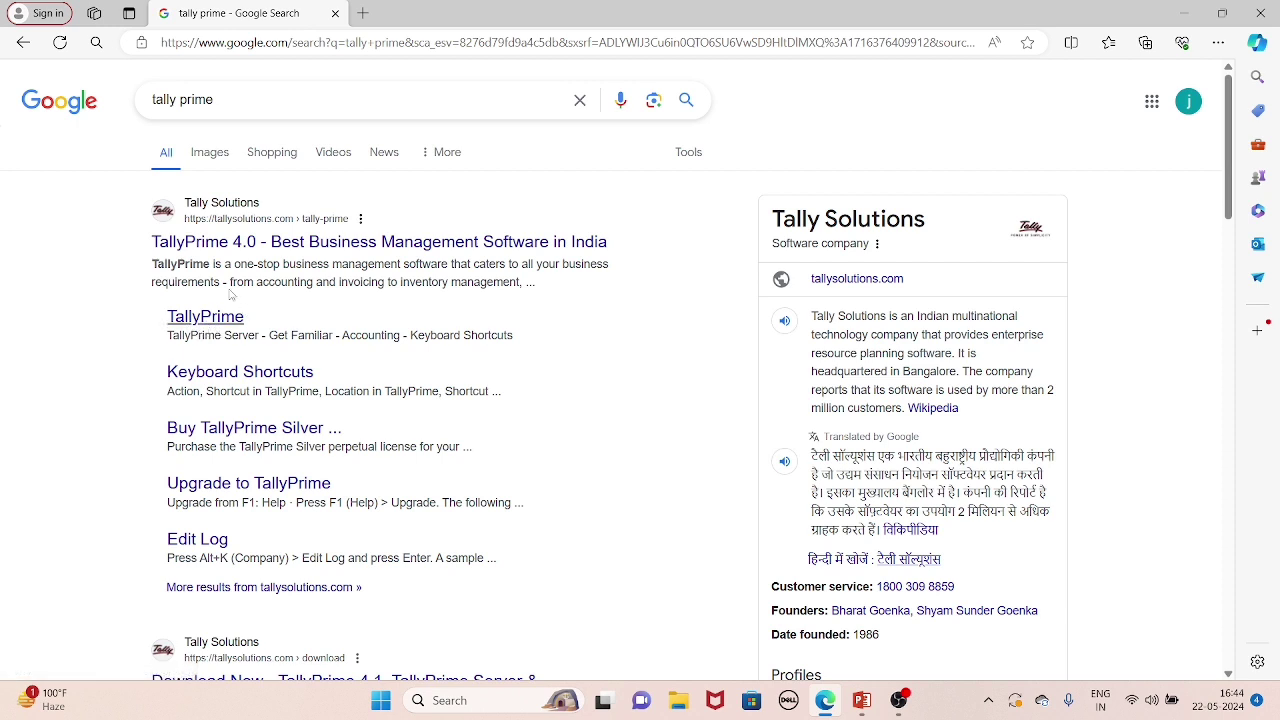
Search 'tally prime free download' and open the tally.com.sg Download TallyPrime result.
{"action": "left_click", "coordinate": [222, 101]}
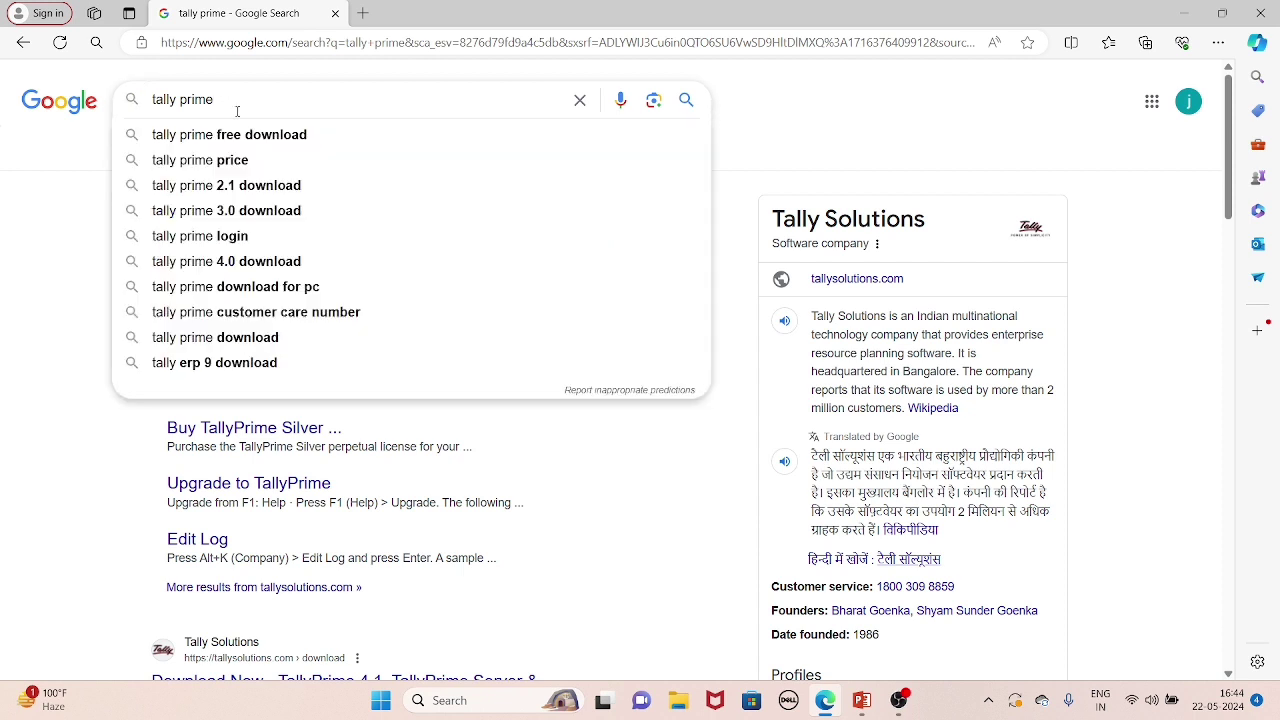
{"action": "left_click", "coordinate": [257, 135]}
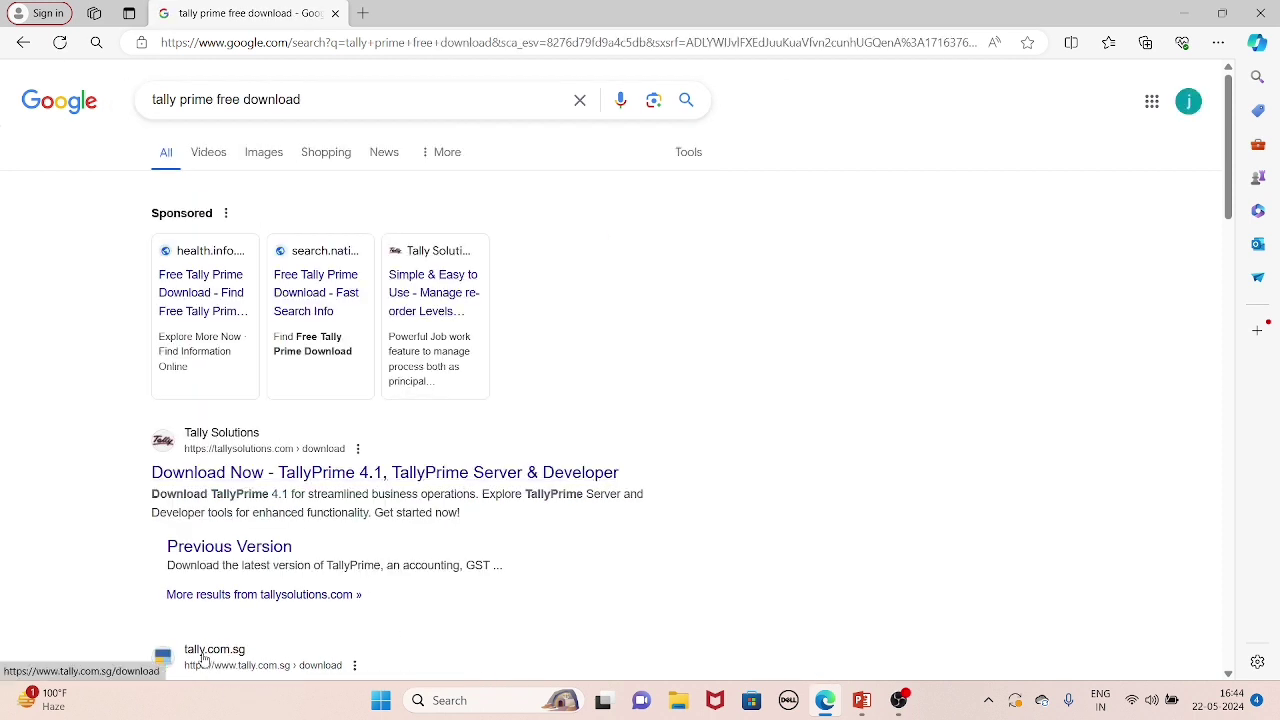
{"action": "left_click", "coordinate": [1228, 676]}
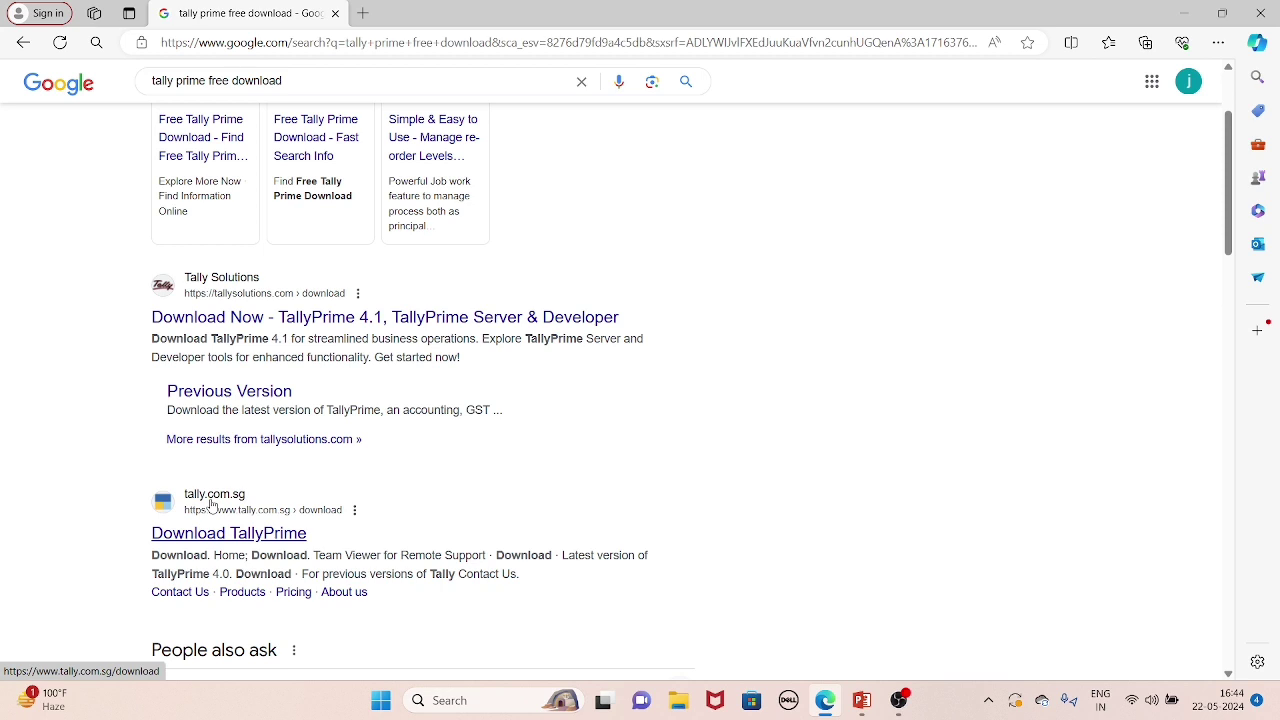
{"action": "left_click", "coordinate": [211, 505]}
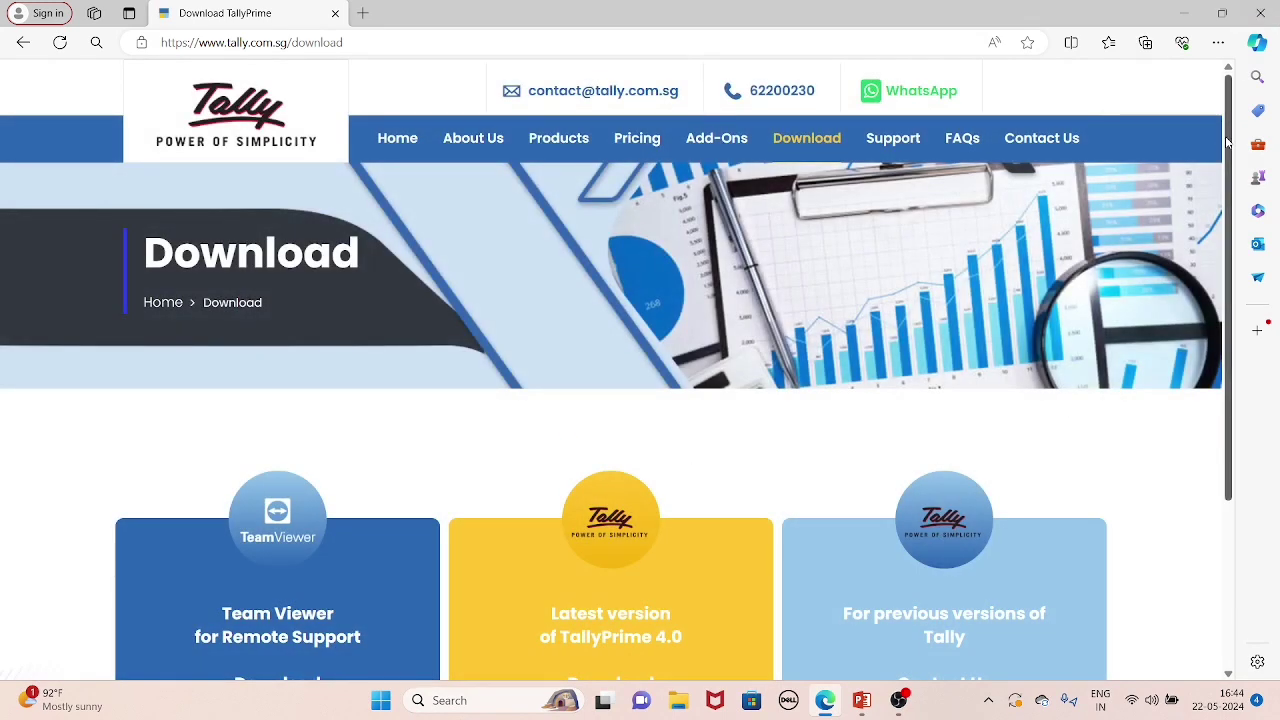
Download the latest TallyPrime 4.0 setup.exe and open it from Downloads.
{"action": "scroll", "coordinate": [1228, 143], "scroll_direction": "down", "scroll_amount": 2}
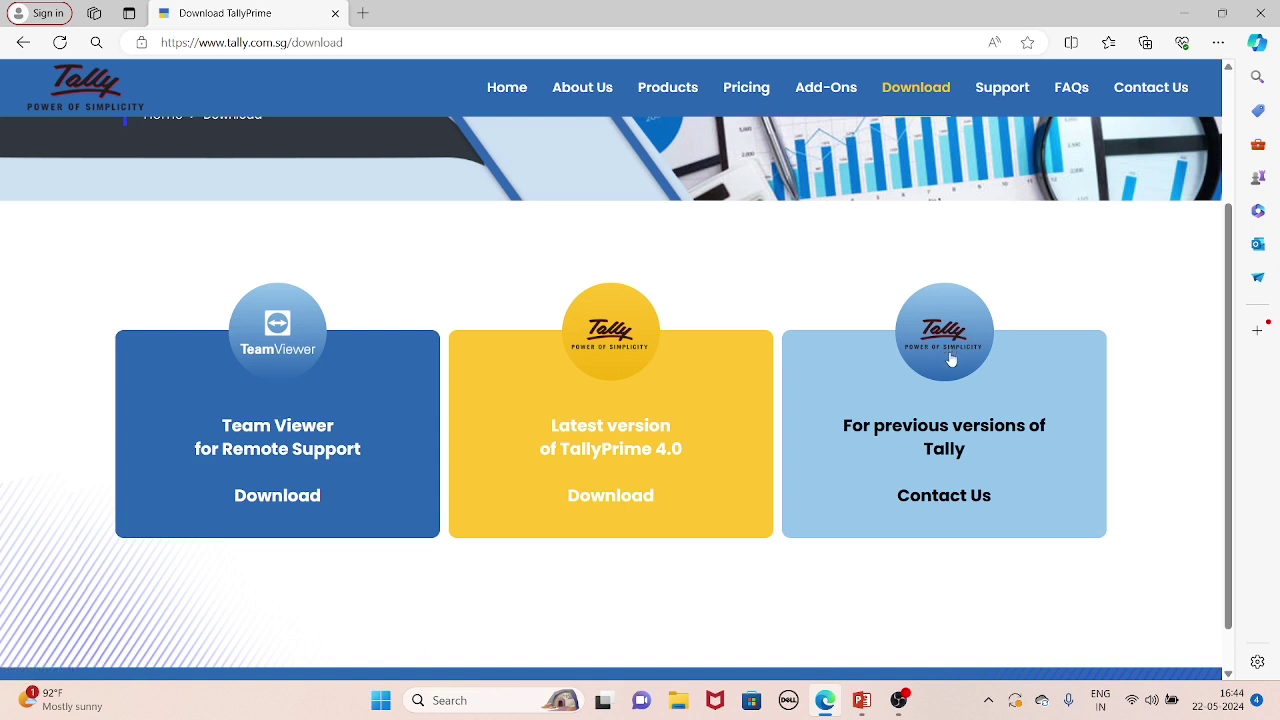
{"action": "left_click", "coordinate": [617, 430]}
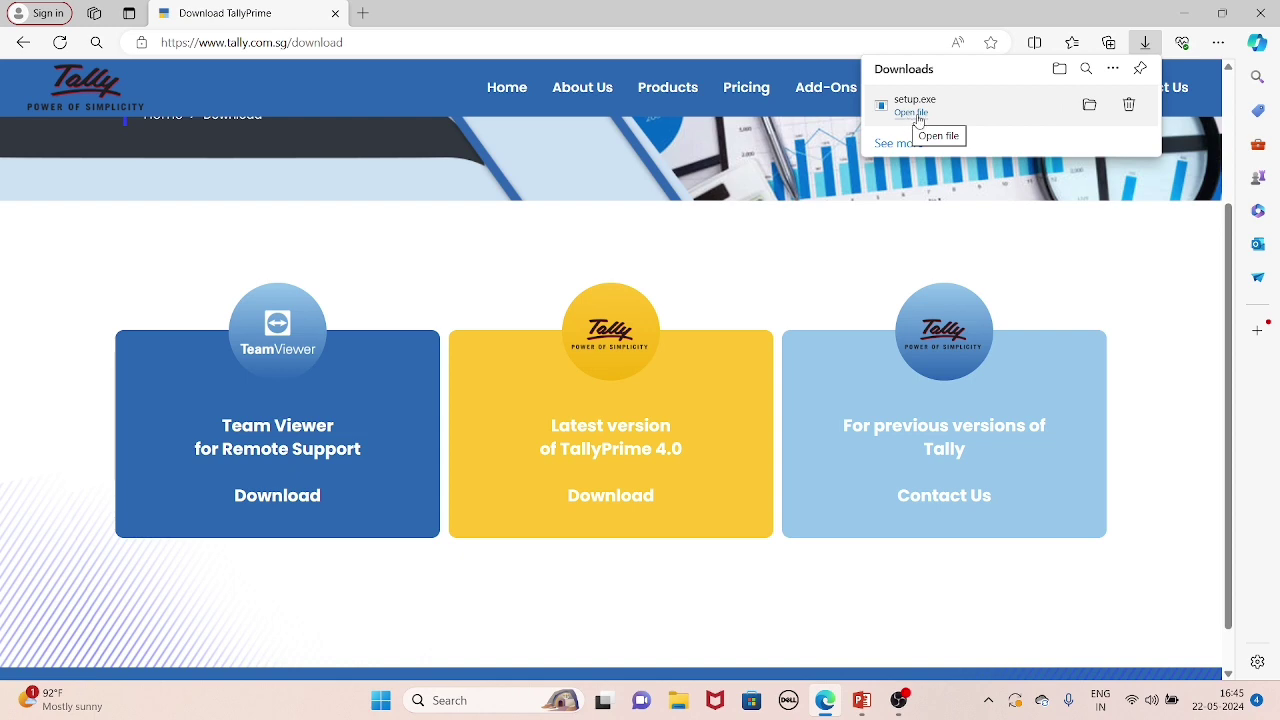
{"action": "left_click", "coordinate": [917, 116]}
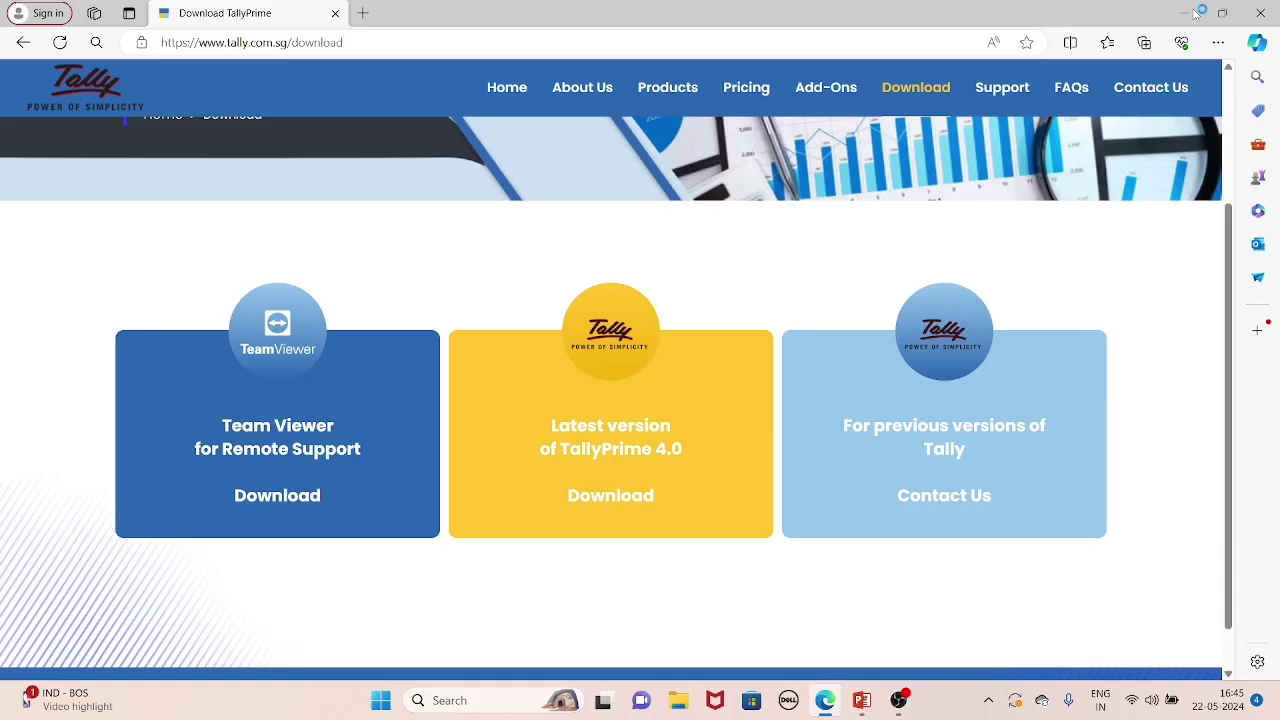
Minimize Edge and OBS to reveal the TallyPrime 4.1 Install Application window.
{"action": "left_click", "coordinate": [1182, 9]}
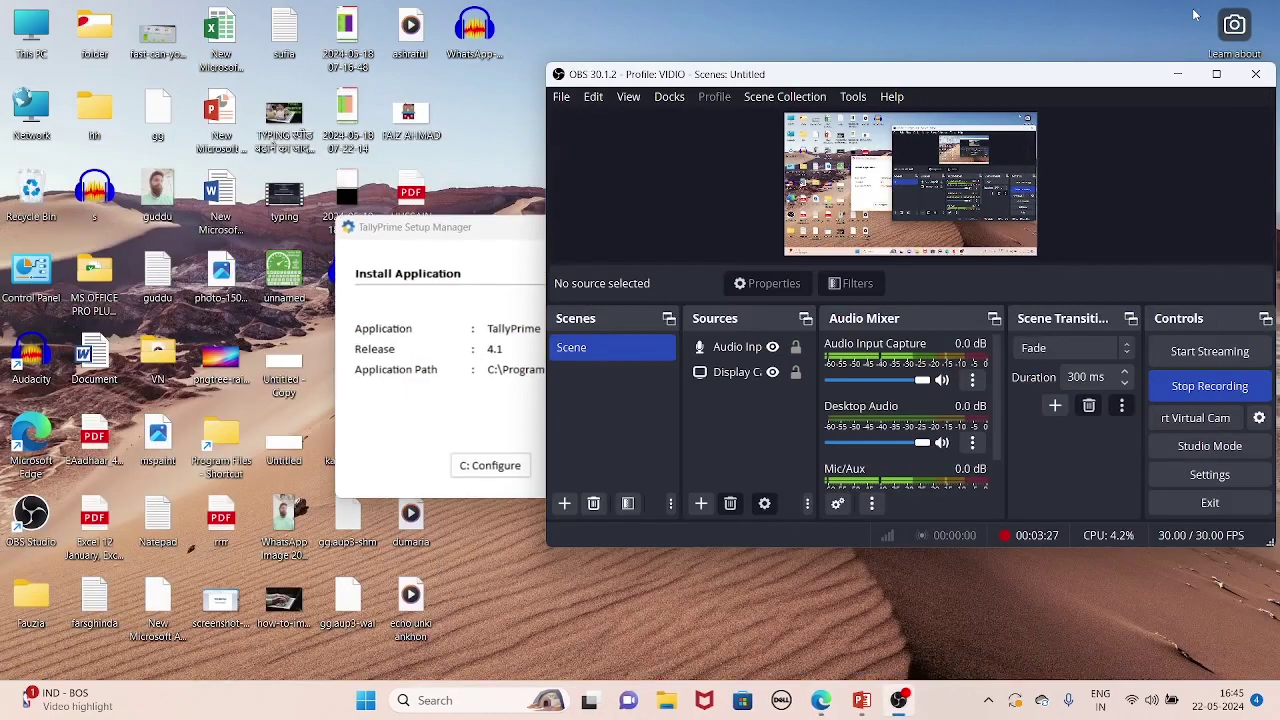
{"action": "left_click", "coordinate": [1178, 74]}
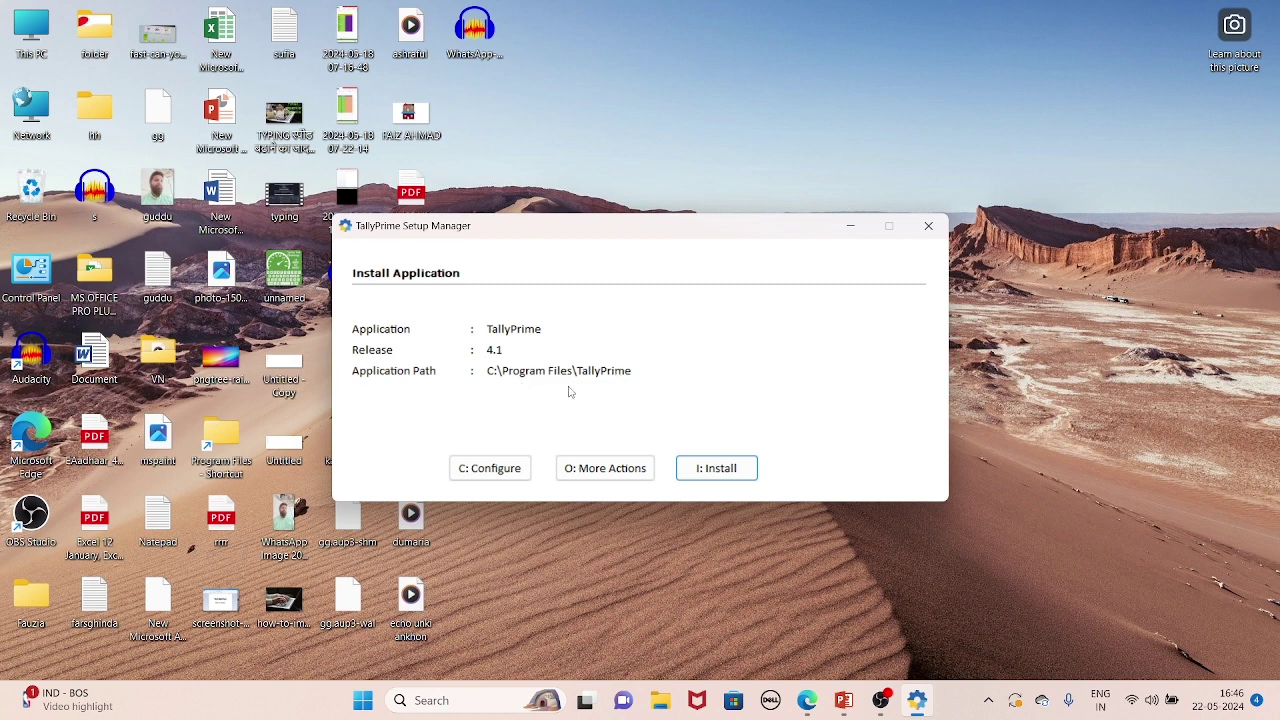
Set the Application Path to New Volume (D:) in the installation settings.
{"action": "left_click", "coordinate": [473, 477]}
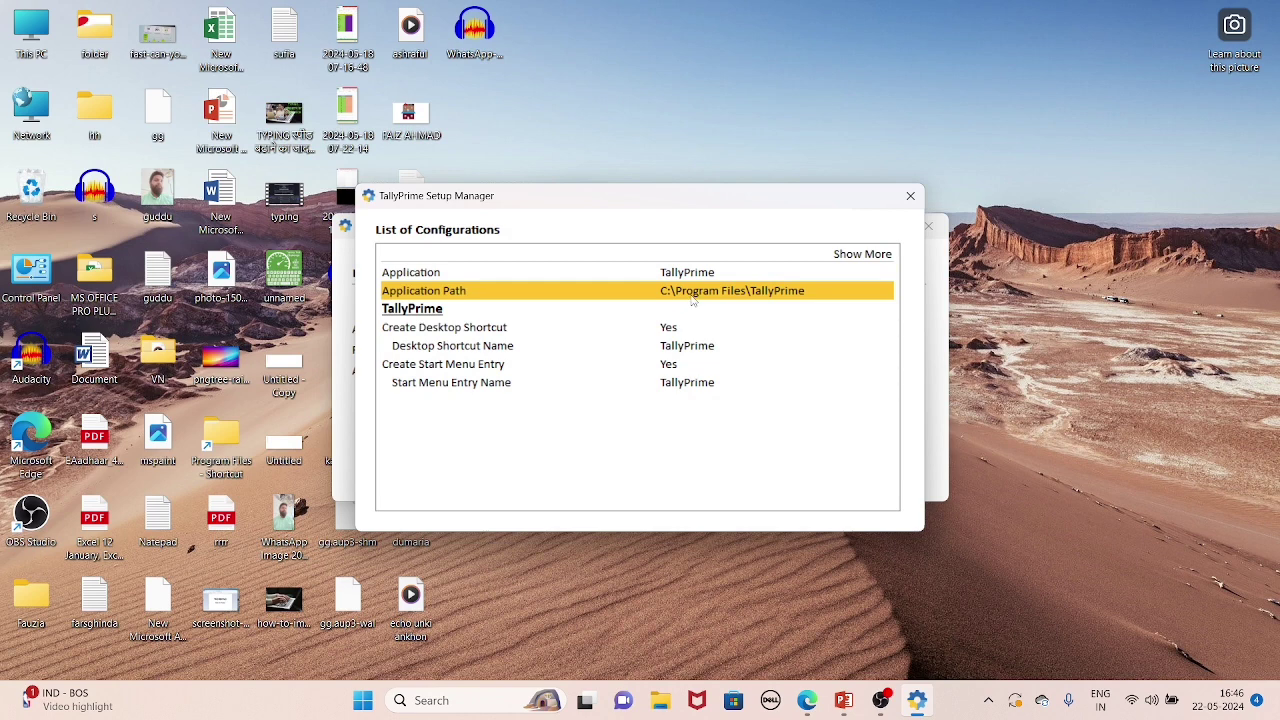
{"action": "left_click", "coordinate": [692, 300]}
{"action": "left_click", "coordinate": [852, 358]}
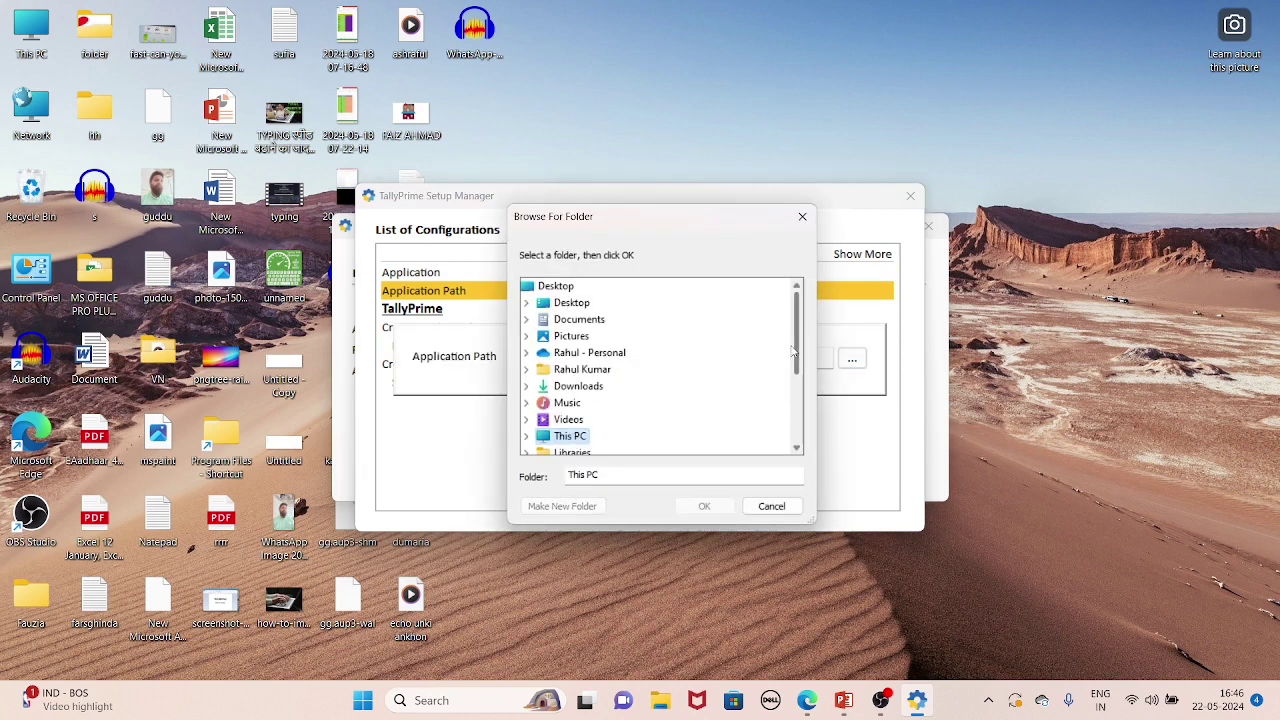
{"action": "double_click", "coordinate": [555, 438]}
{"action": "left_click", "coordinate": [625, 440]}
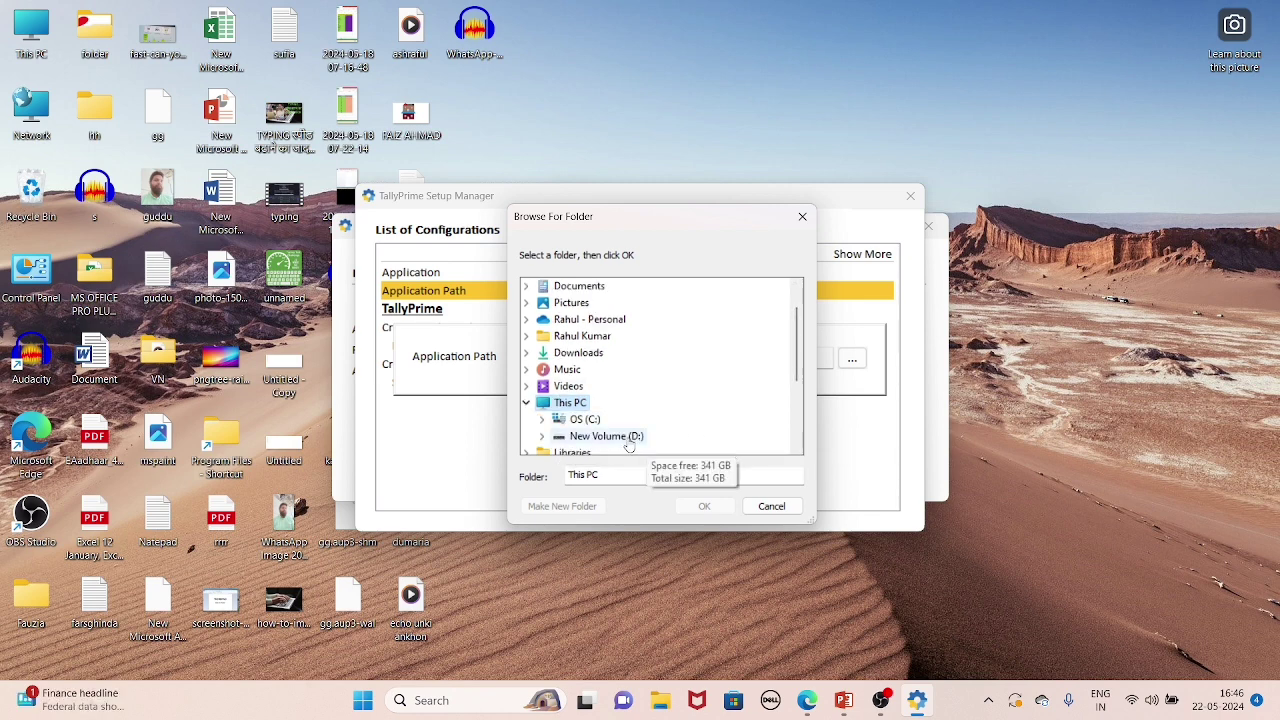
{"action": "left_click", "coordinate": [699, 506]}
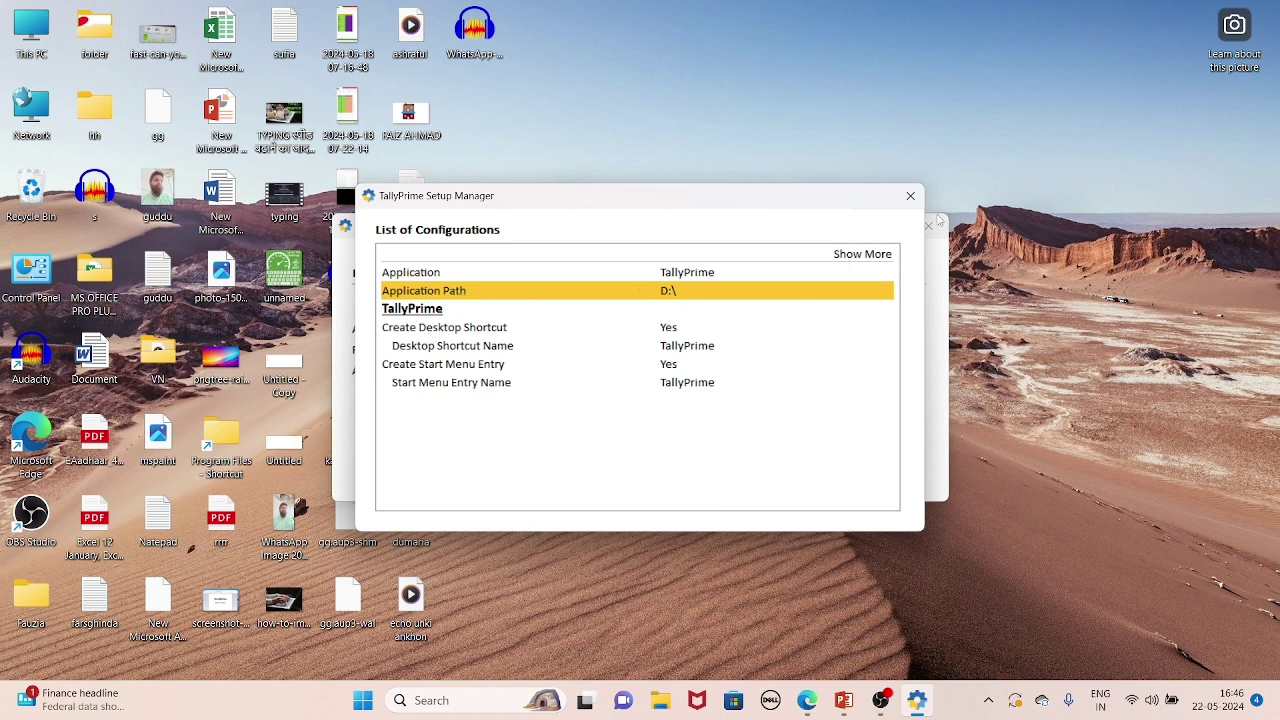
{"action": "left_click", "coordinate": [912, 200]}
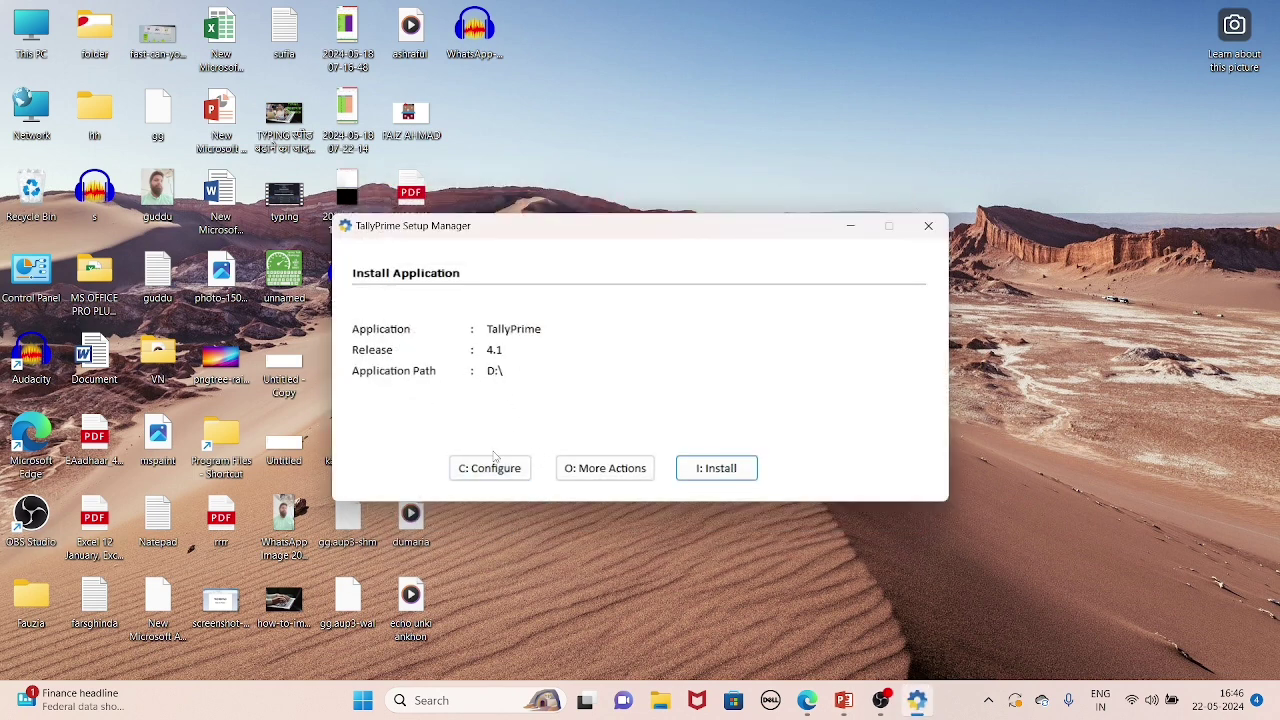
Install TallyPrime release 4.1 to D:\ until Installation Successful appears.
{"action": "left_click", "coordinate": [608, 470]}
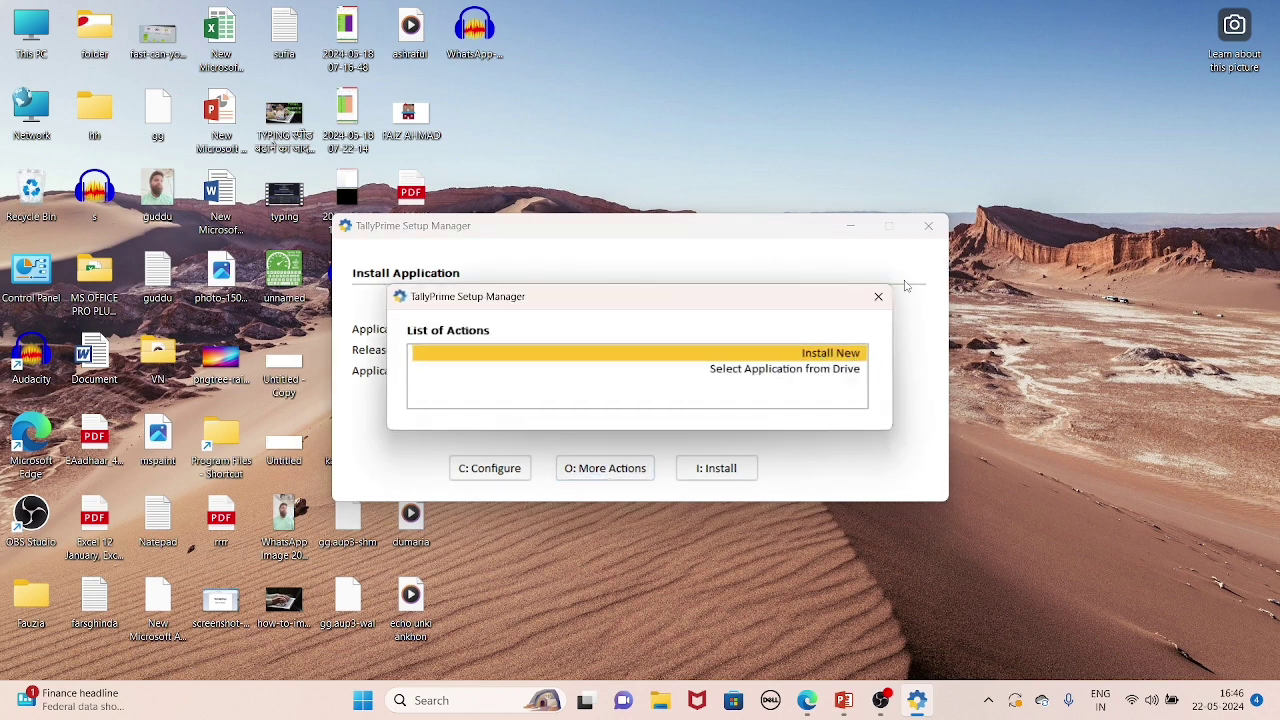
{"action": "left_click", "coordinate": [879, 298]}
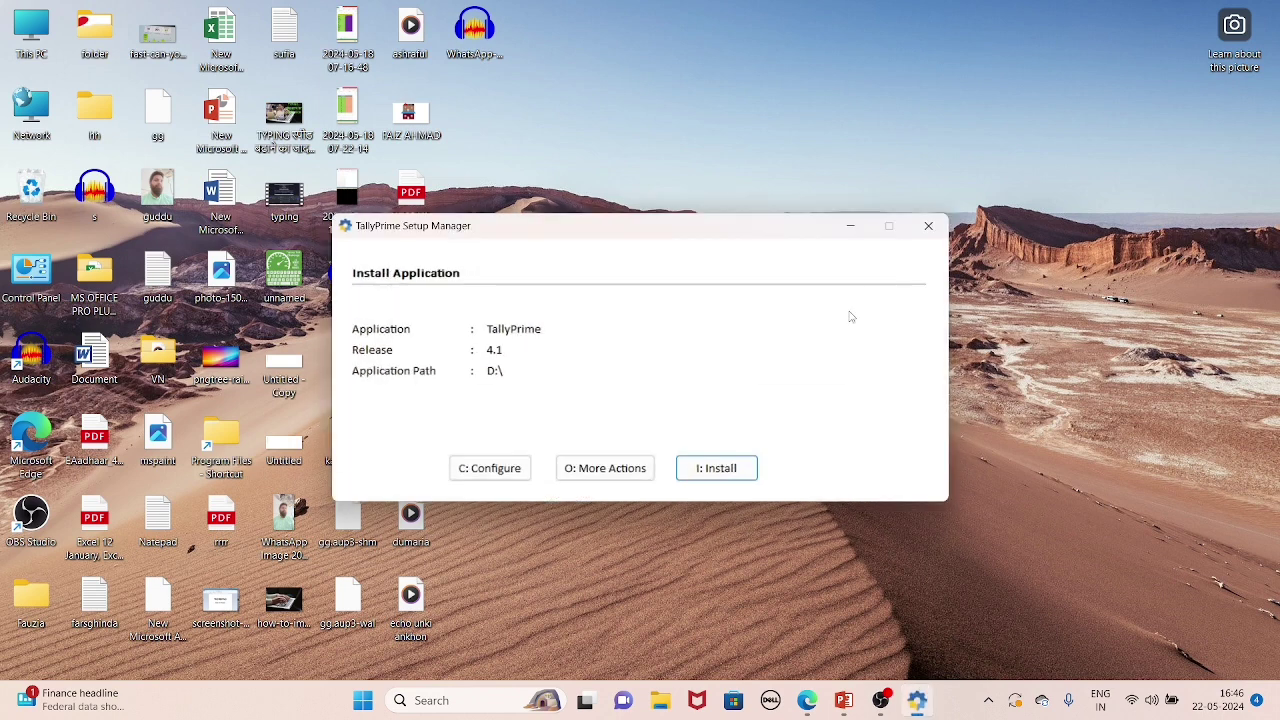
{"action": "left_click", "coordinate": [714, 474]}
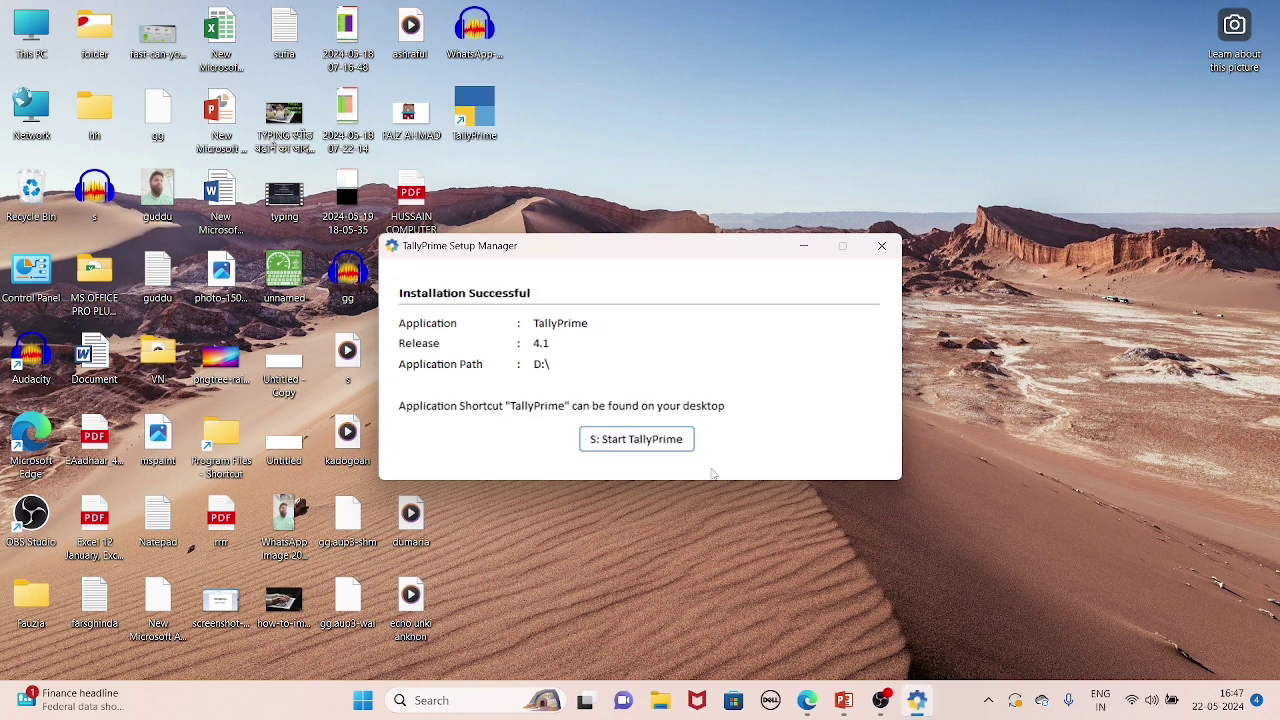
Start TallyPrime from the installer and cancel the Windows Security firewall alert.
{"action": "left_click", "coordinate": [642, 443]}
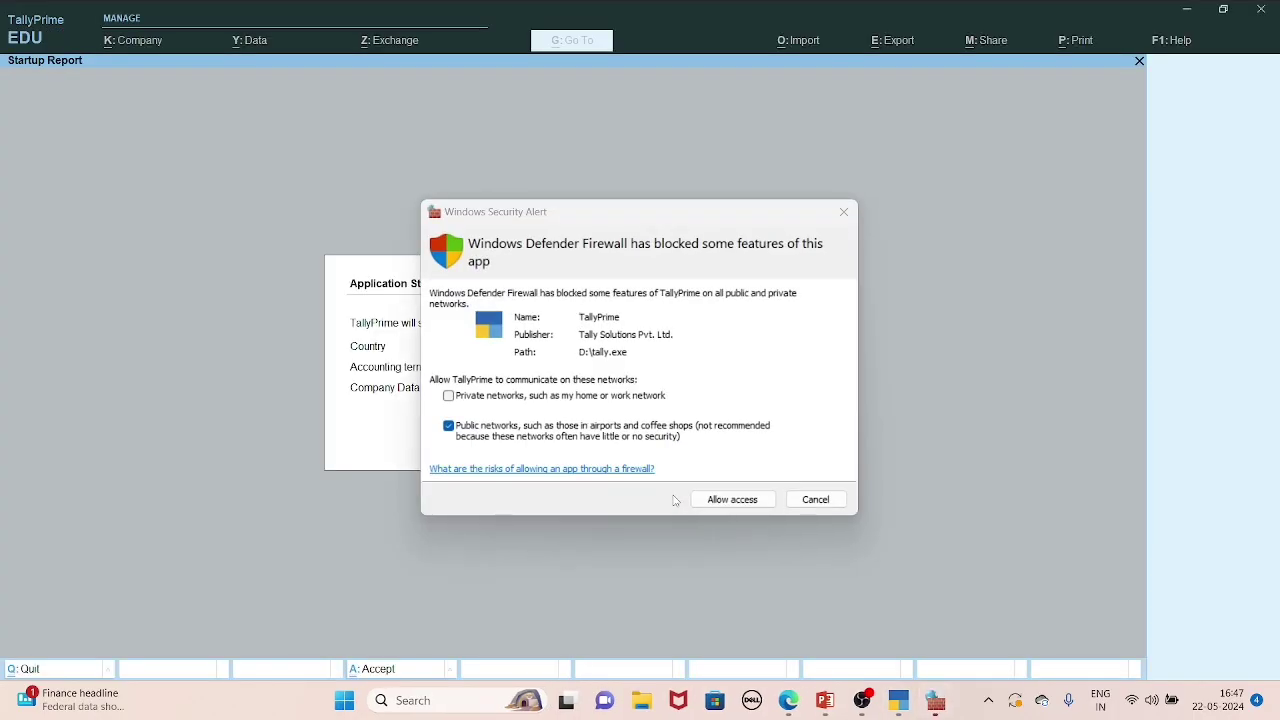
{"action": "left_click", "coordinate": [815, 499]}
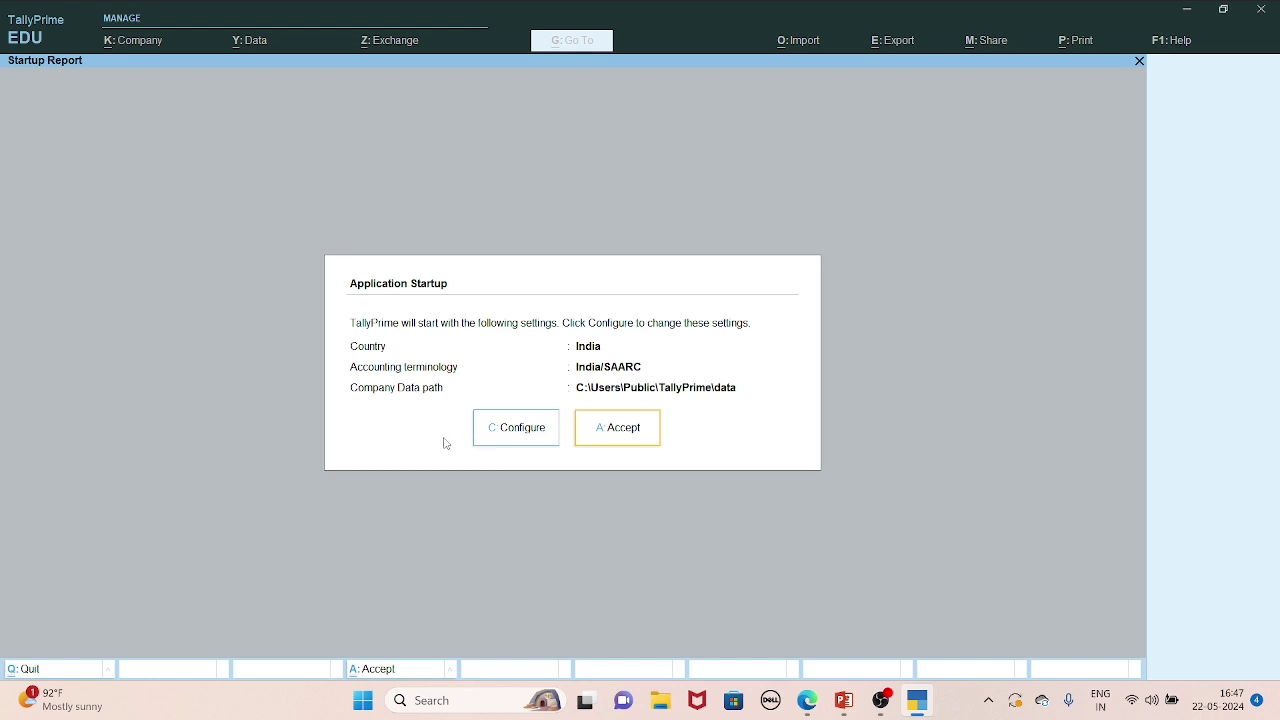
Accept the India startup settings with data path C:\Users\Public\TallyPrime\data.
{"action": "left_click", "coordinate": [612, 432]}
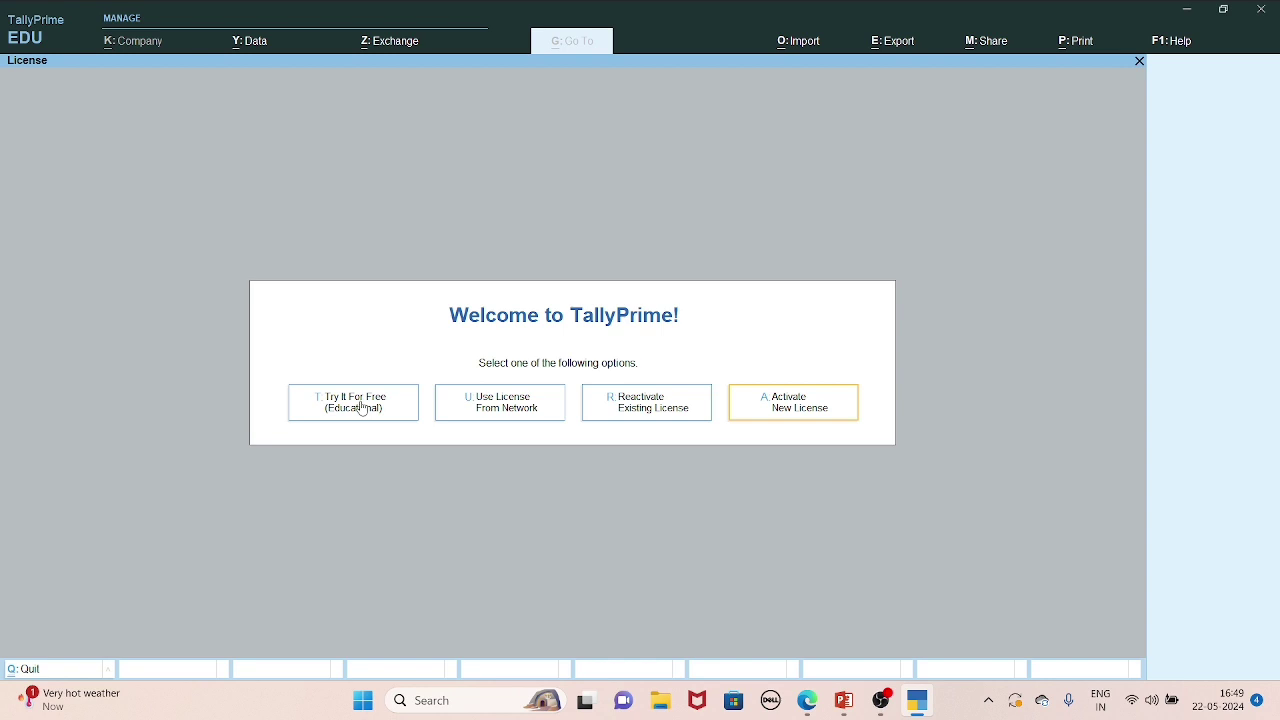
Choose Try It For Free (Educational) to run TallyPrime in EDU mode.
{"action": "left_click", "coordinate": [361, 404]}
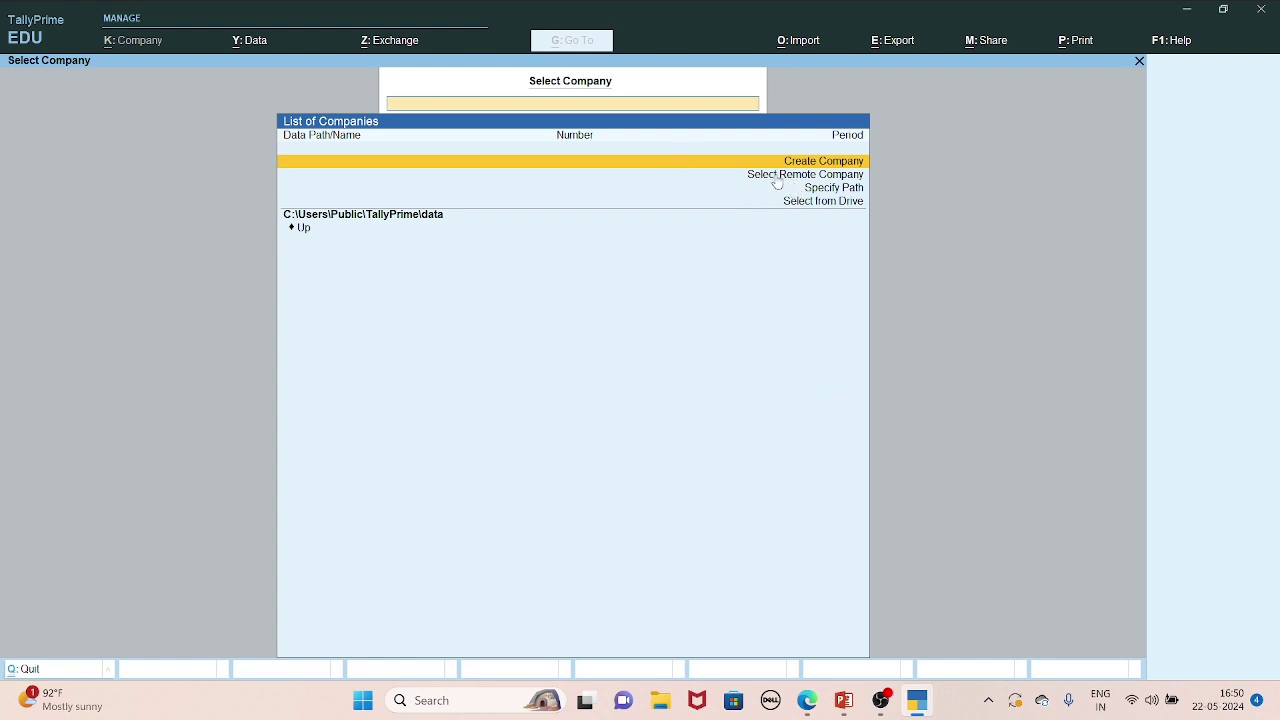
Choose Create Company from the List of Companies.
{"action": "left_click", "coordinate": [828, 162]}
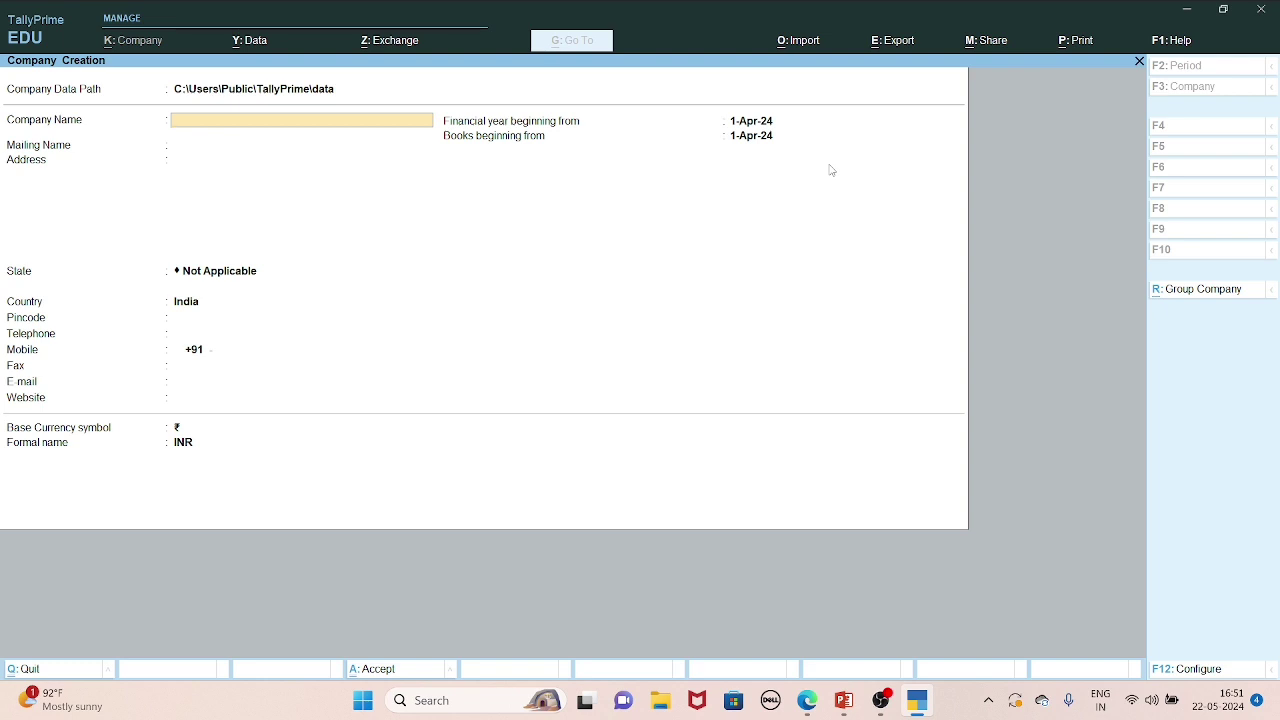
Enter 'Hussain Computer' as the company name so the mailing name fills in.
{"action": "type", "text": "Hussain Computer"}
{"action": "key", "text": "Return"}
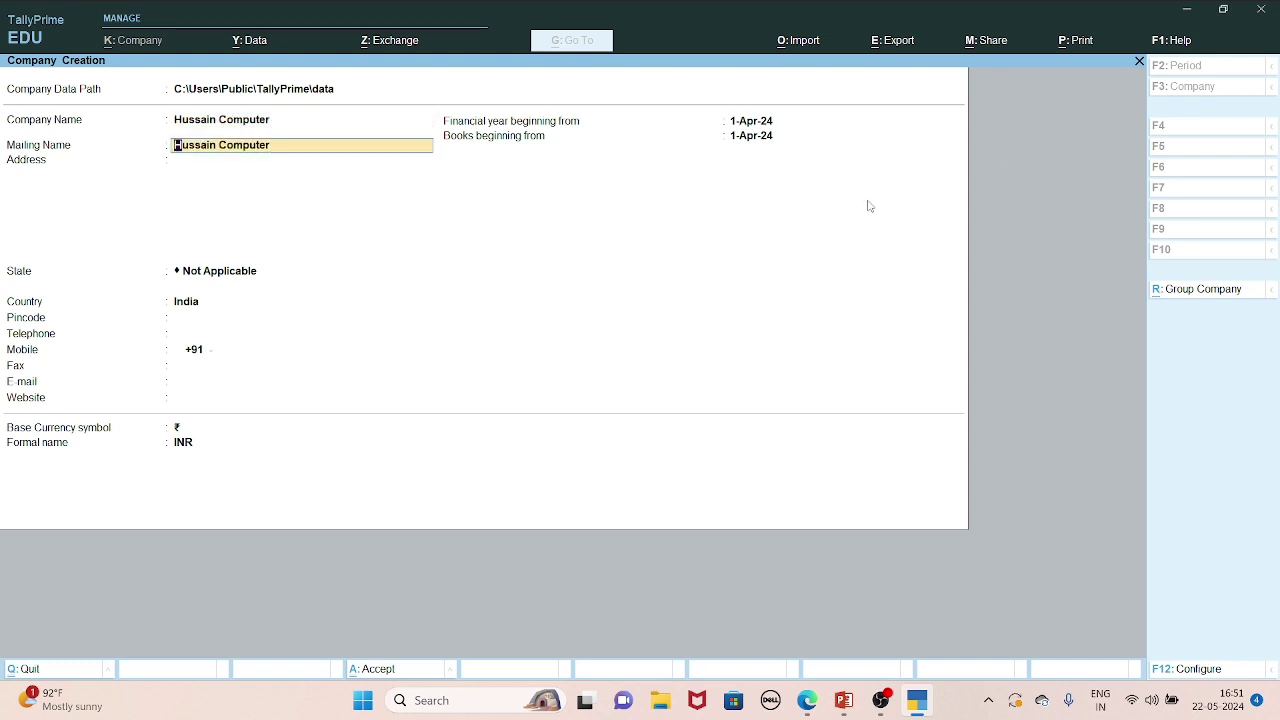
Keep the prefilled mailing name and enter the company's four-line postal address.
{"action": "key", "text": "Return"}
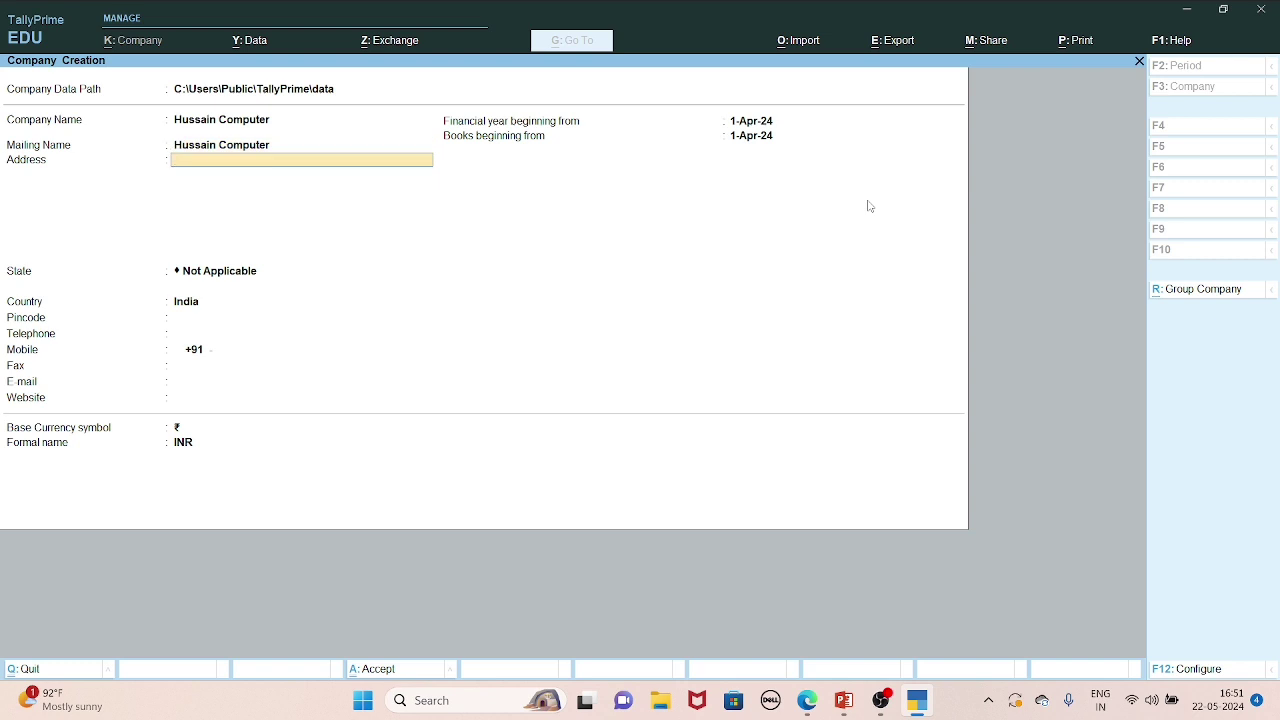
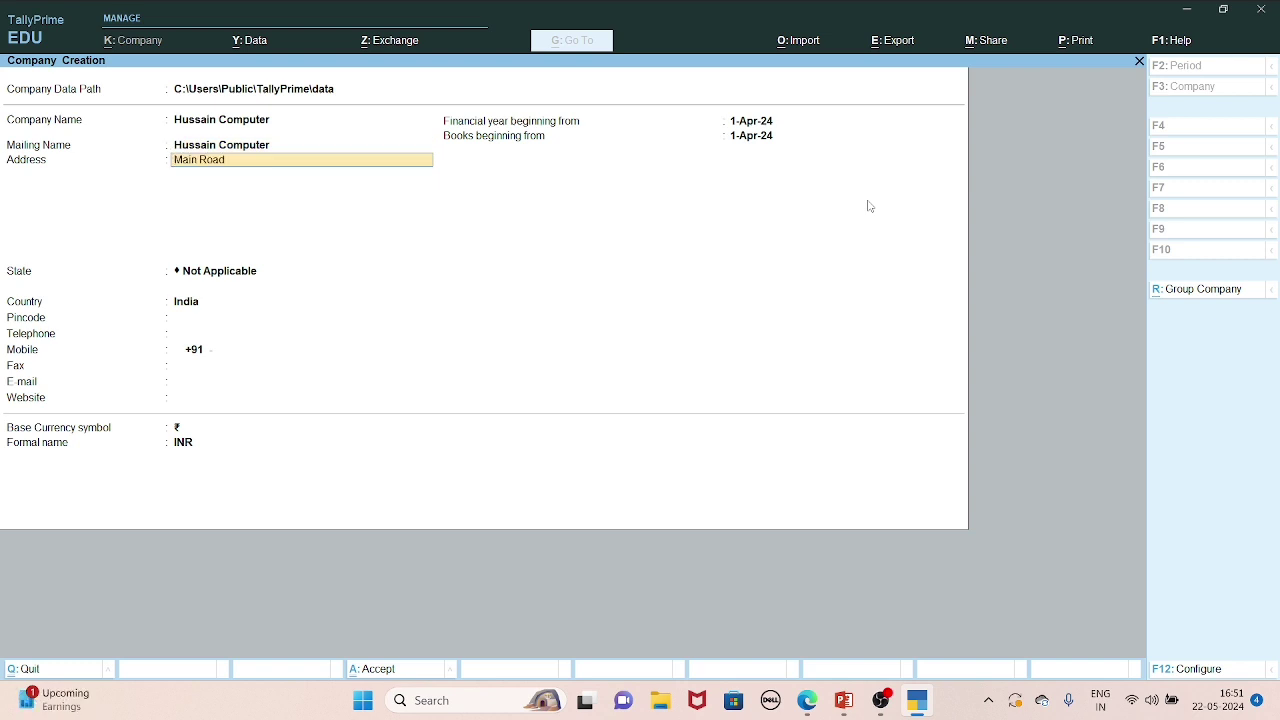
{"action": "key", "text": "Return"}
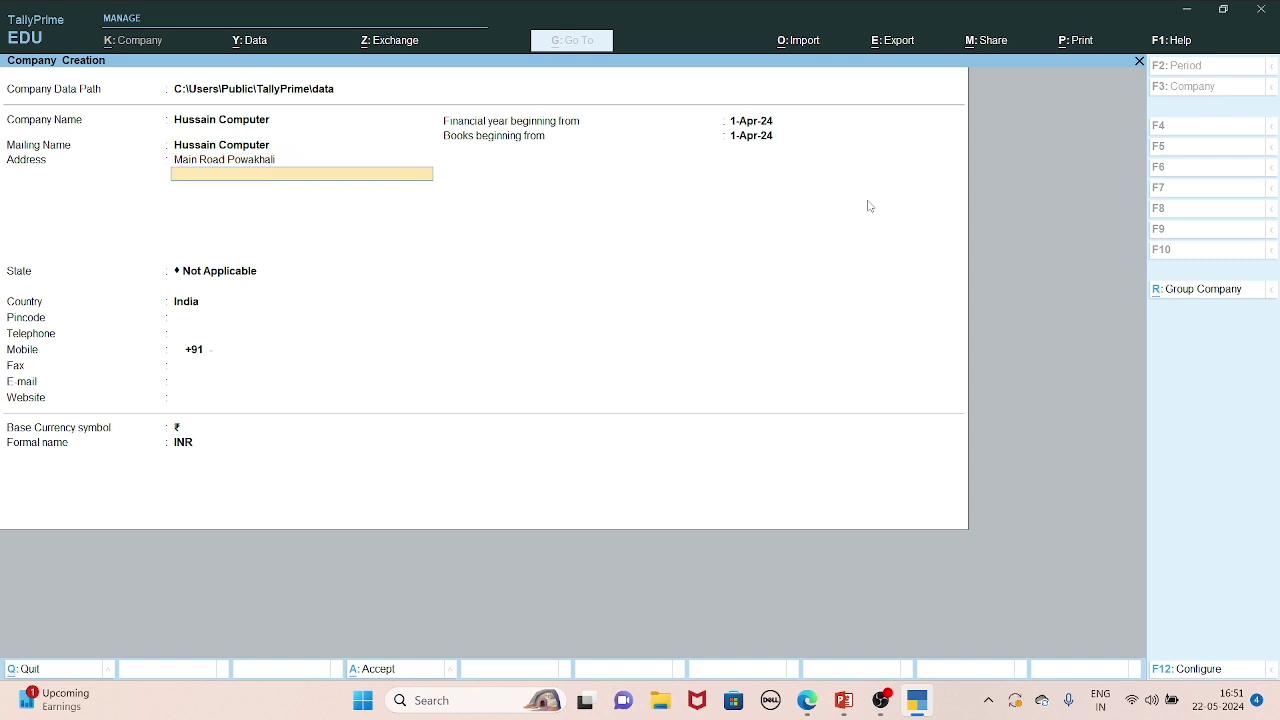
{"action": "key", "text": "BackSpace"}
{"action": "key", "text": "BackSpace"}
{"action": "key", "text": "BackSpace"}
{"action": "key", "text": "BackSpace"}
{"action": "key", "text": "Return"}
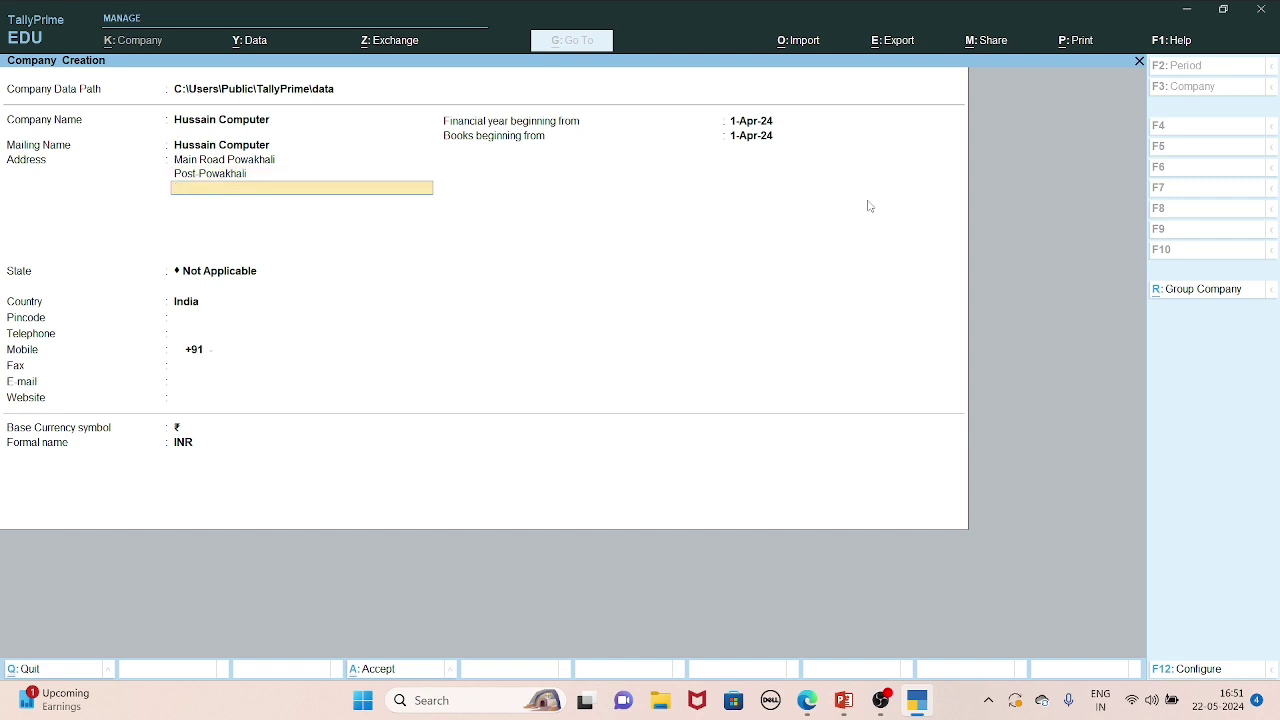
{"action": "key", "text": "Return"}
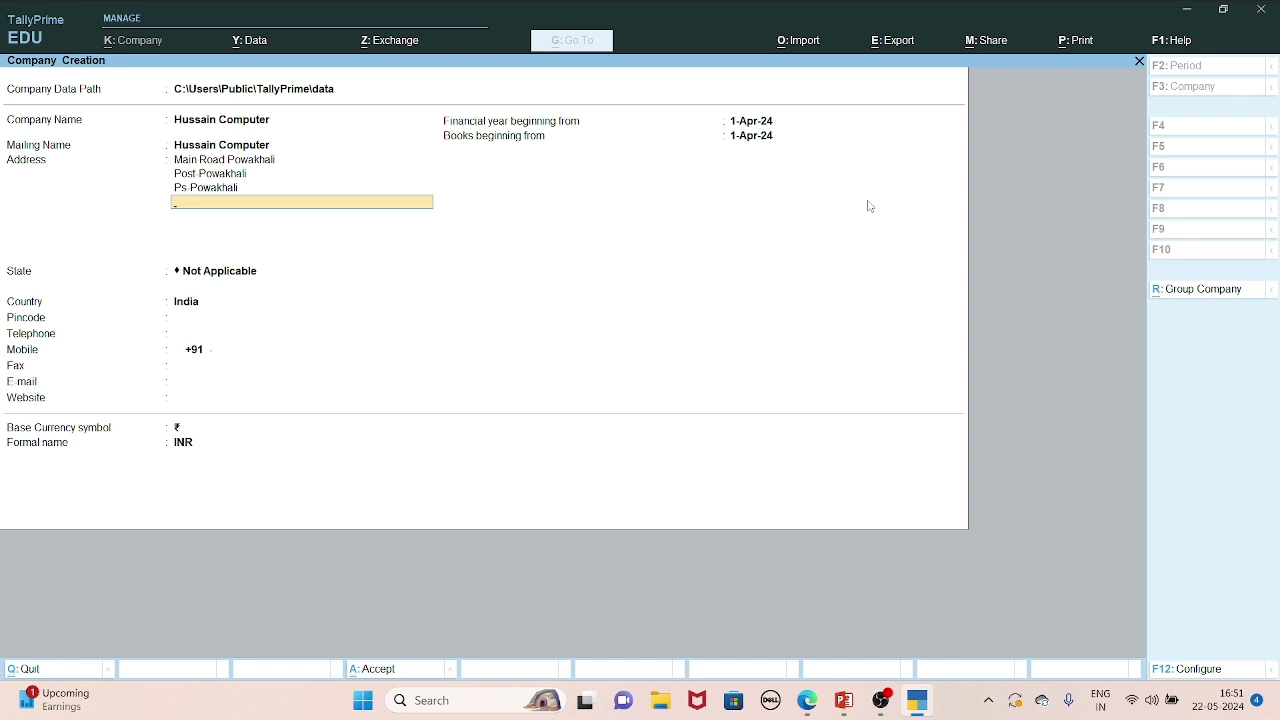
{"action": "key", "text": "Return"}
{"action": "key", "text": "Return"}
Set the state to Bihar and enter the company's mobile number.
{"action": "type", "text": "B"}
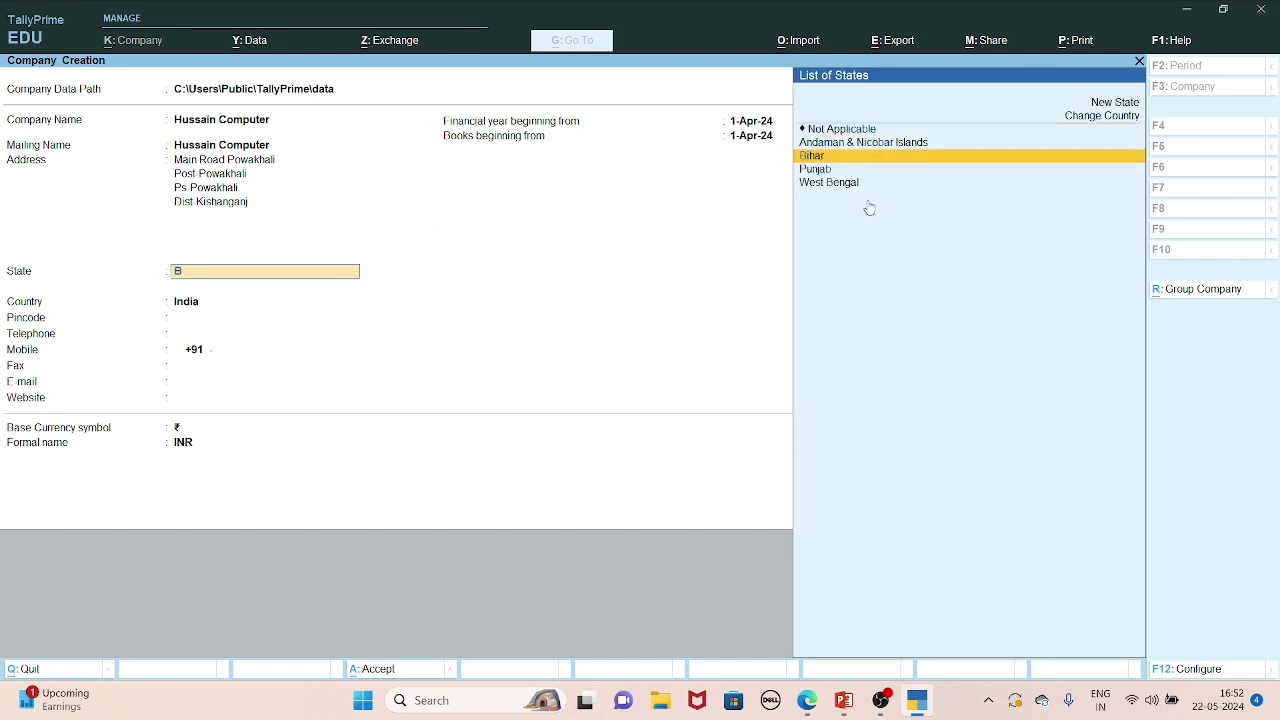
{"action": "key", "text": "Return"}
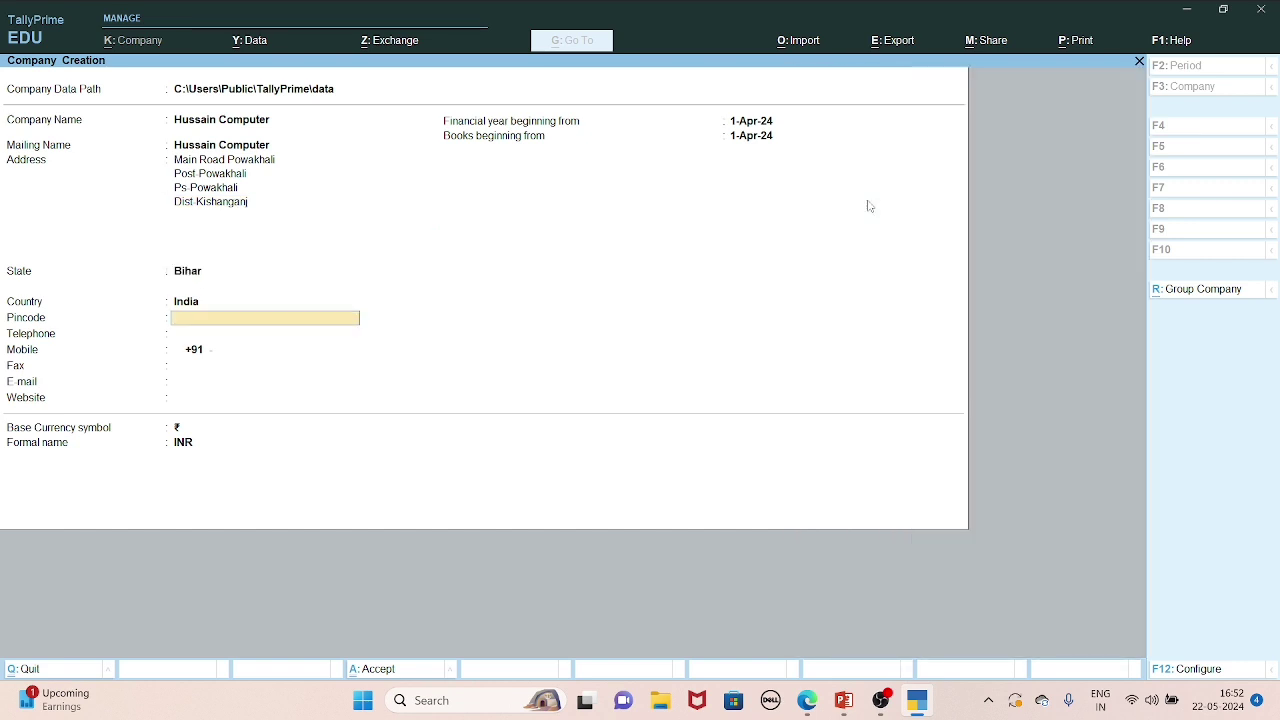
{"action": "key", "text": "Return"}
{"action": "key", "text": "Return"}
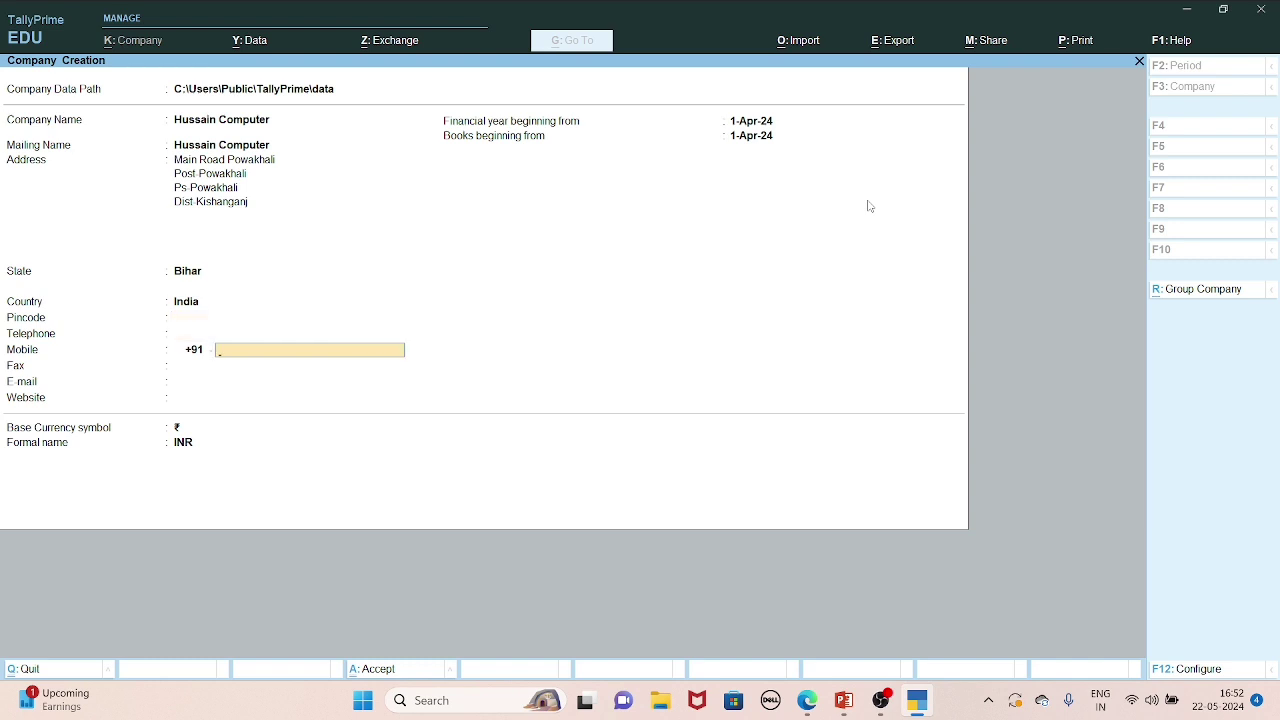
{"action": "key", "text": "Return"}
{"action": "key", "text": "Return"}
{"action": "key", "text": "Return"}
{"action": "key", "text": "Return"}
{"action": "key", "text": "Return"}
{"action": "key", "text": "Return"}
{"action": "key", "text": "Return"}
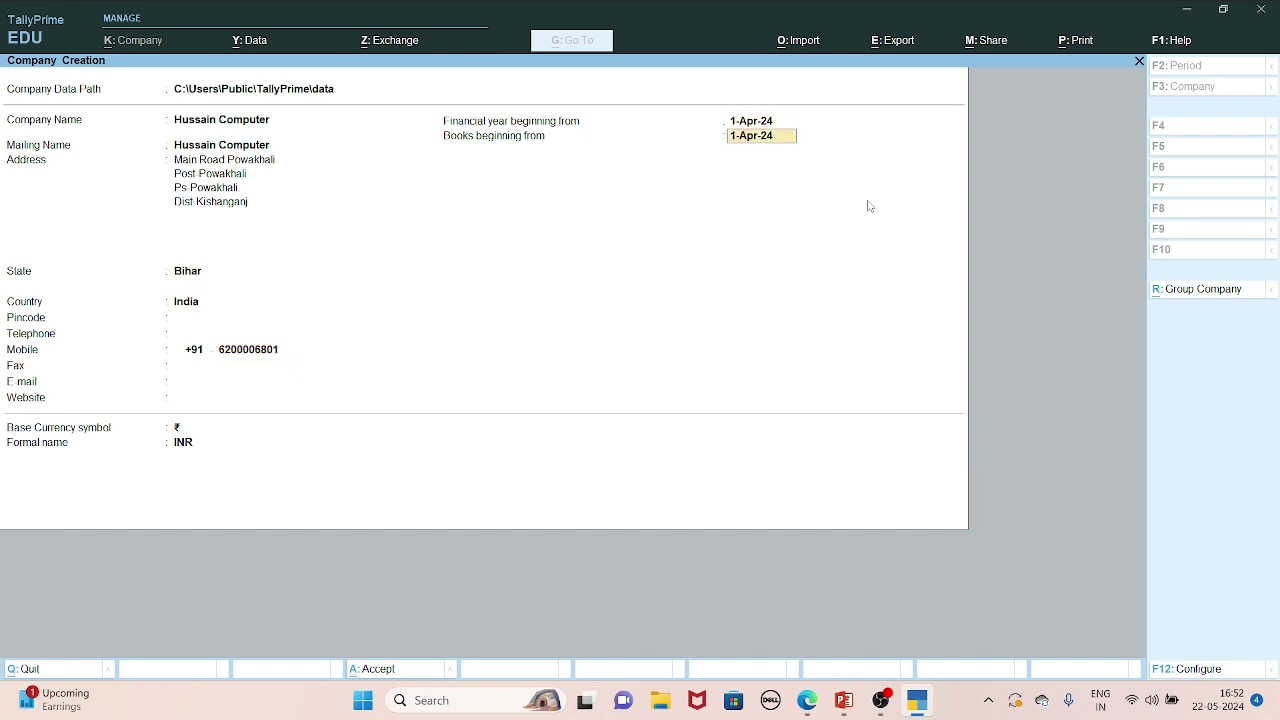
Finish the Company Creation form to bring up the save prompt.
{"action": "key", "text": "Return"}
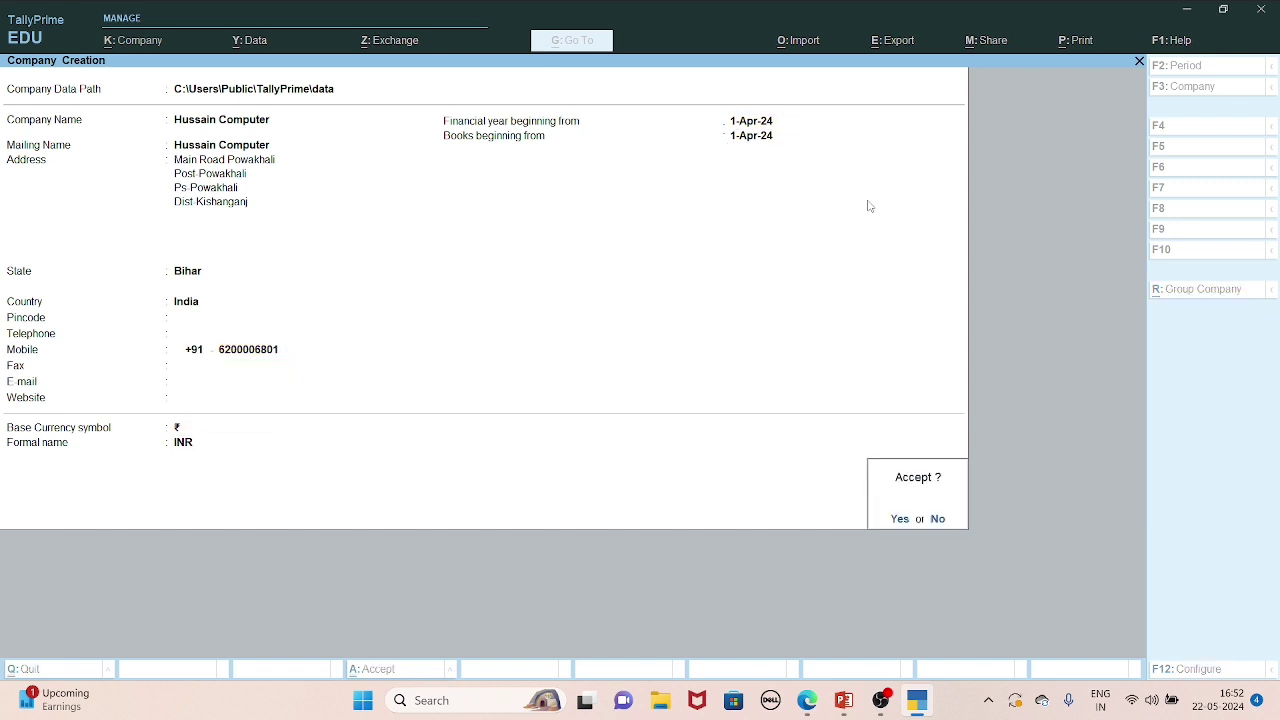
{"action": "key", "text": "Return"}
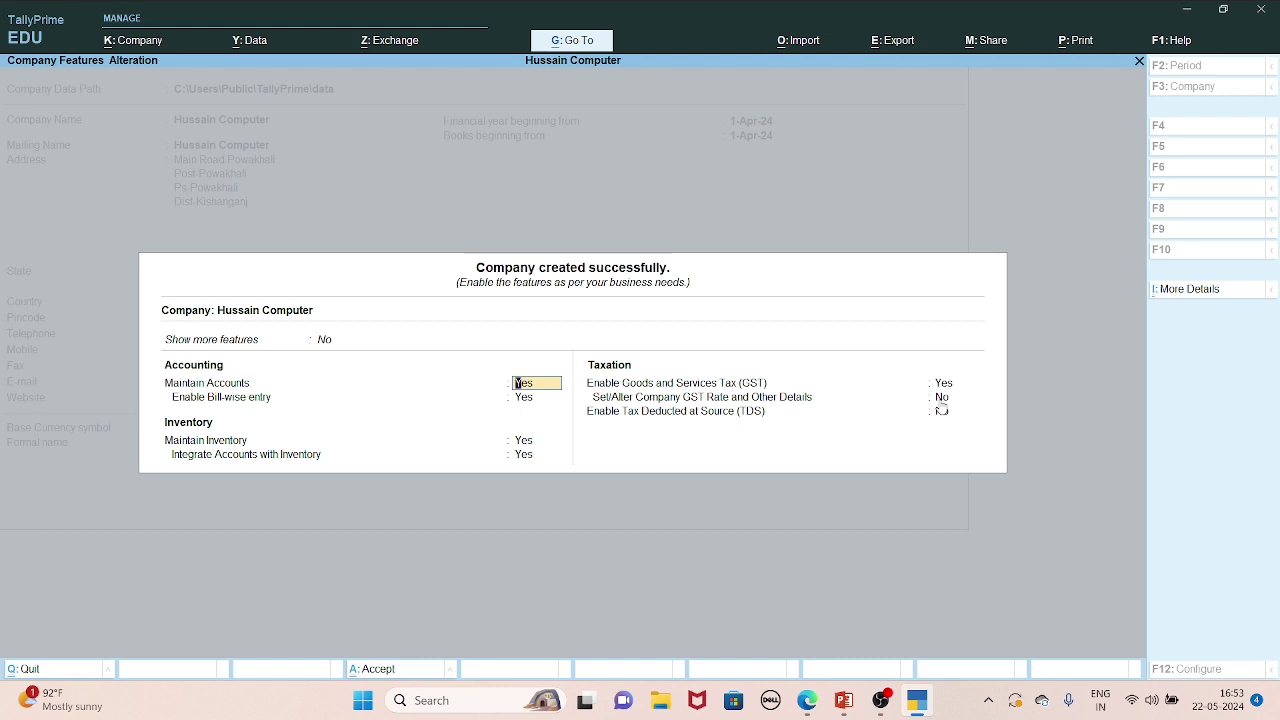
Keep GST enabled with Bihar state, Regular registration and Monthly GSTR-1 periodicity.
{"action": "key", "text": "Return"}
{"action": "key", "text": "Return"}
{"action": "key", "text": "Return"}
{"action": "key", "text": "Return"}
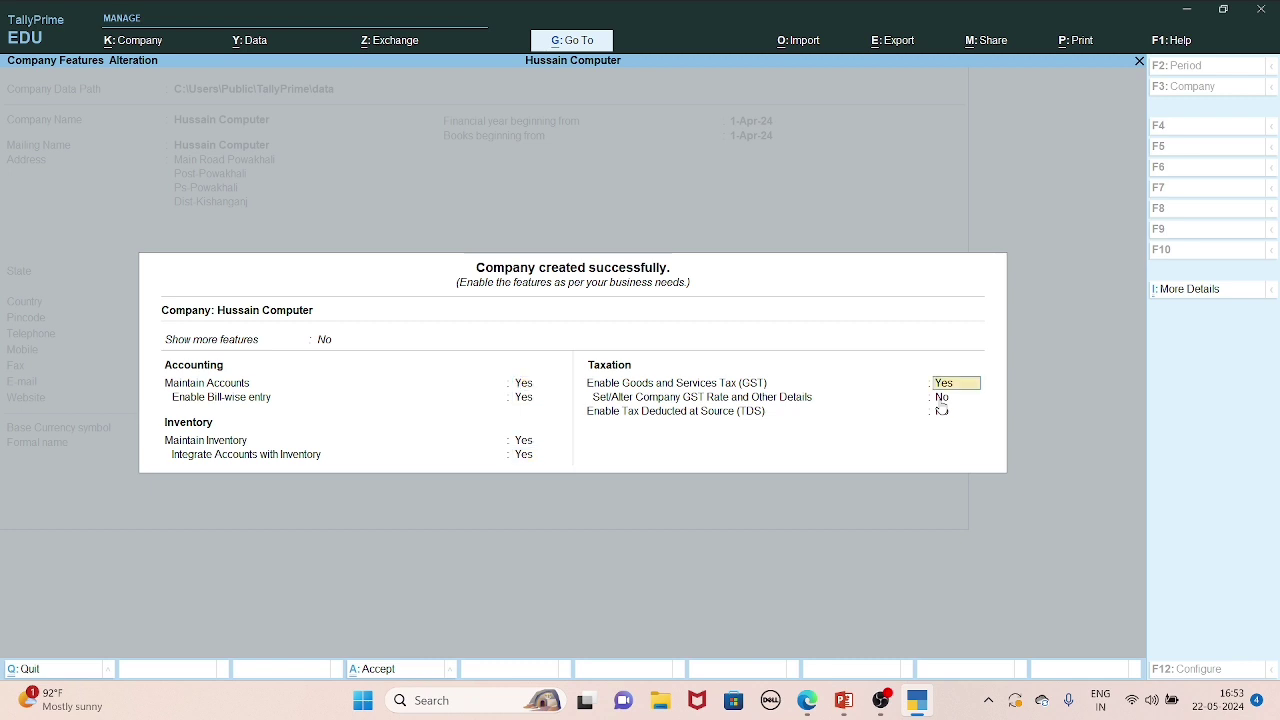
{"action": "key", "text": "Return"}
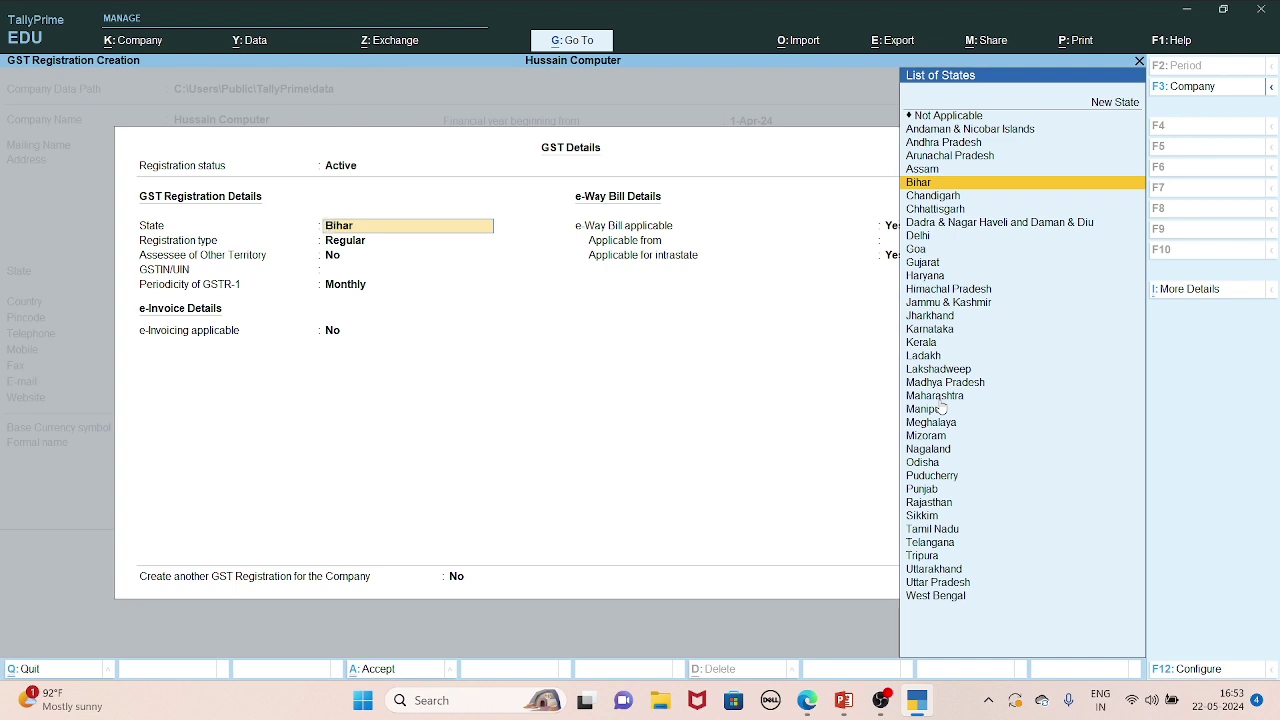
{"action": "key", "text": "Return"}
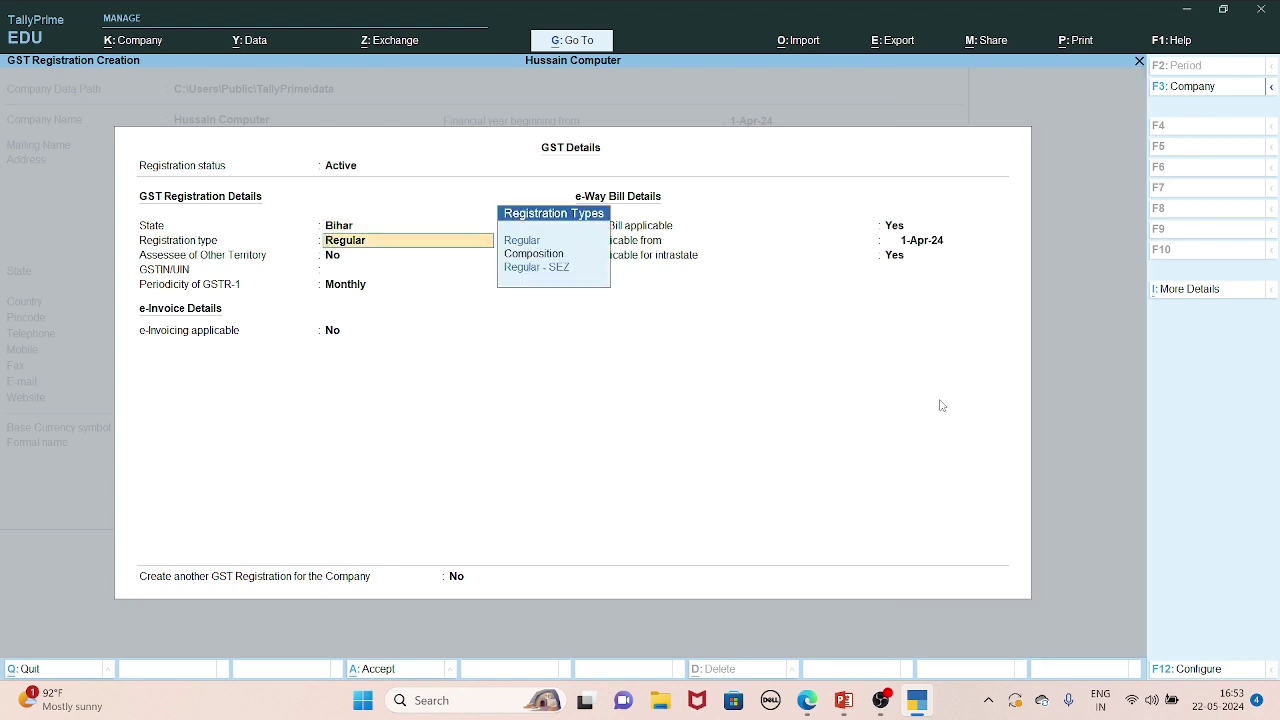
{"action": "key", "text": "Return"}
{"action": "key", "text": "Return"}
{"action": "key", "text": "Return"}
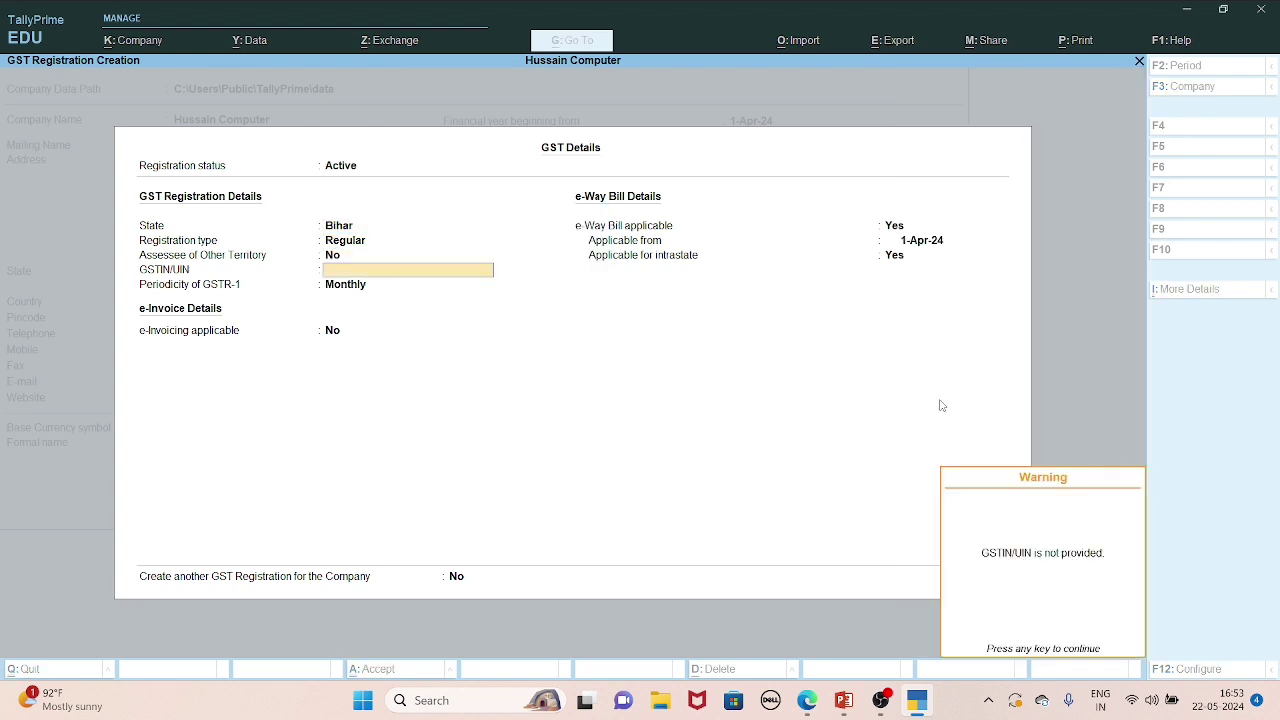
{"action": "key", "text": "Return"}
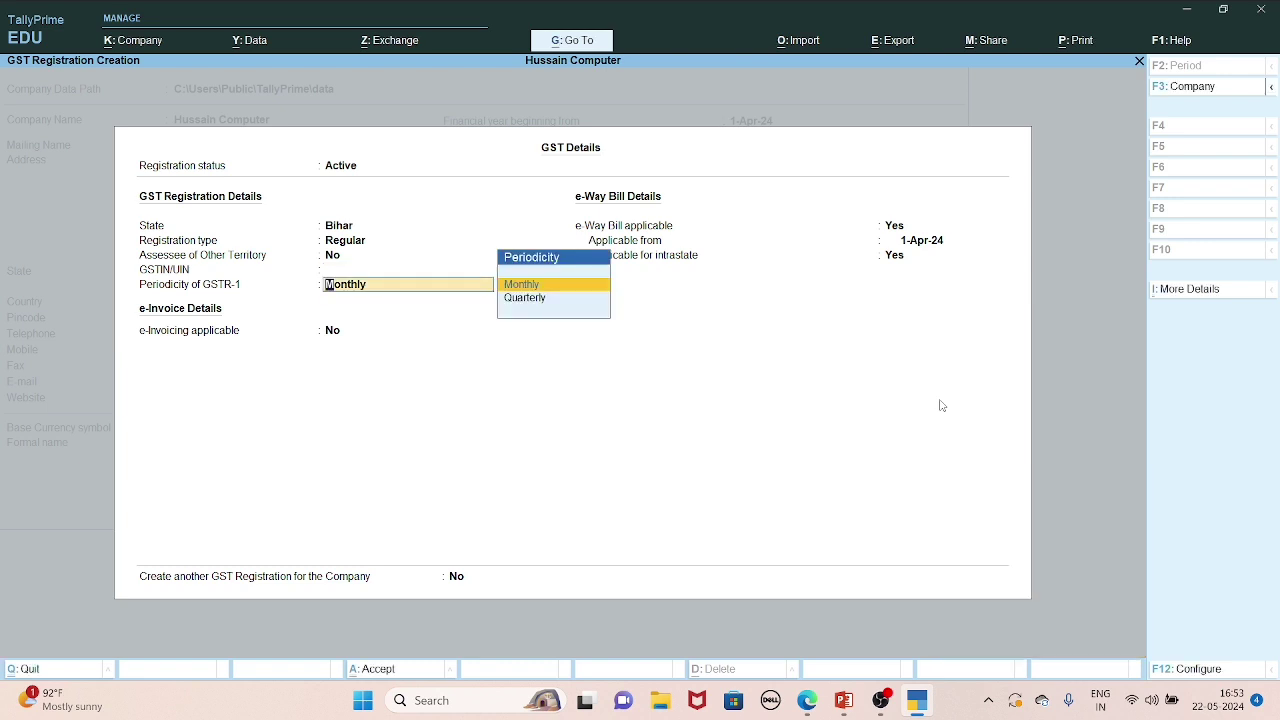
{"action": "key", "text": "Return"}
{"action": "key", "text": "Return"}
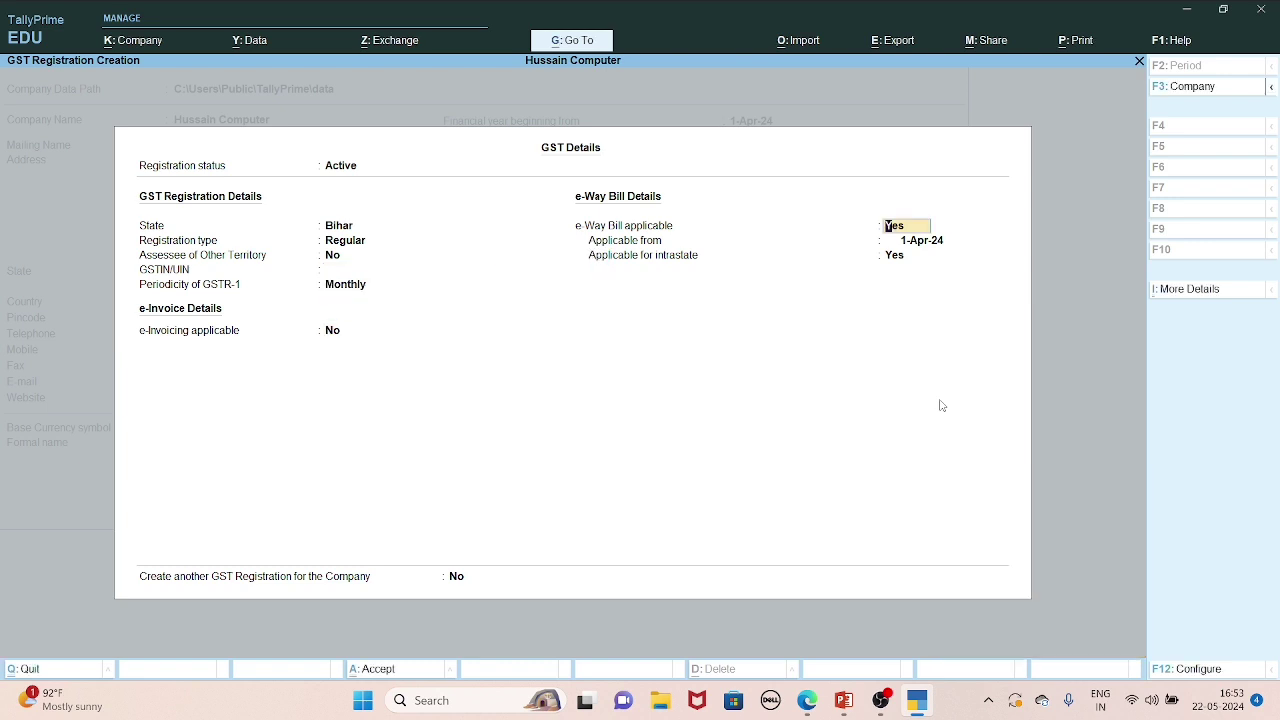
Step back to the blank GSTIN/UIN field and switch to the web browser.
{"action": "key", "text": "BackSpace"}
{"action": "key", "text": "BackSpace"}
{"action": "key", "text": "BackSpace"}
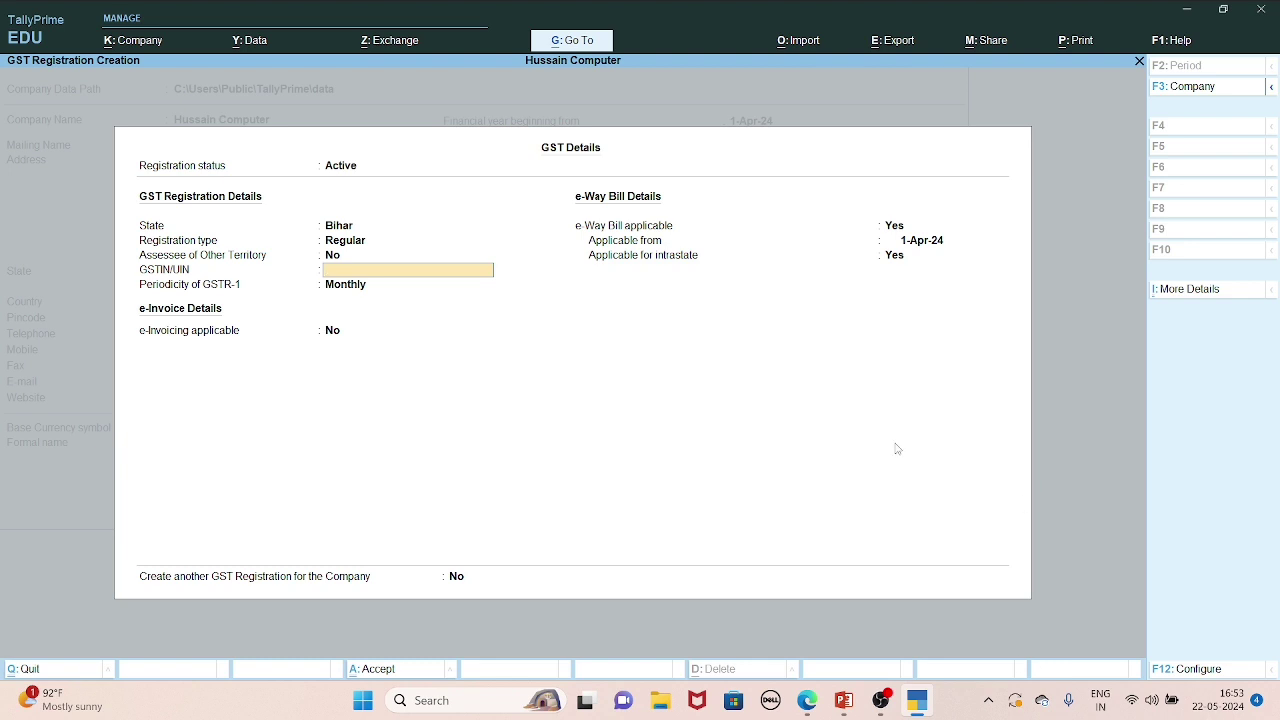
{"action": "key", "text": "BackSpace"}
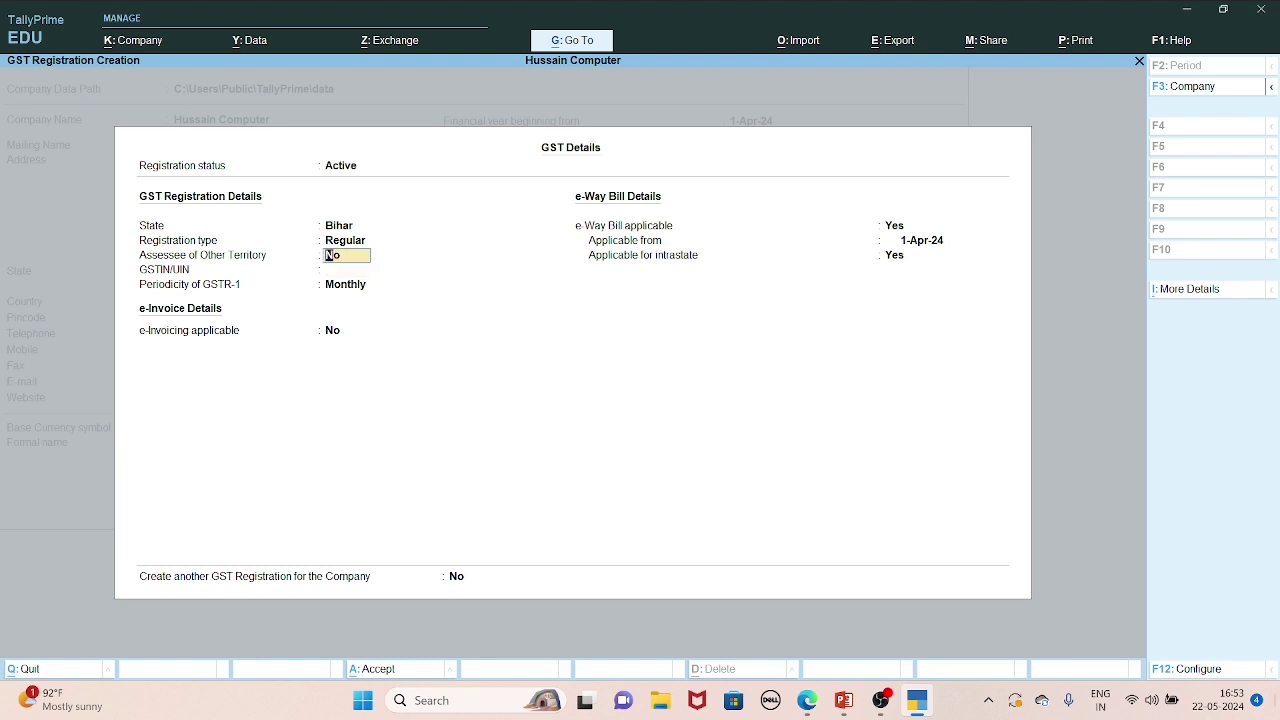
{"action": "left_click", "coordinate": [807, 701]}
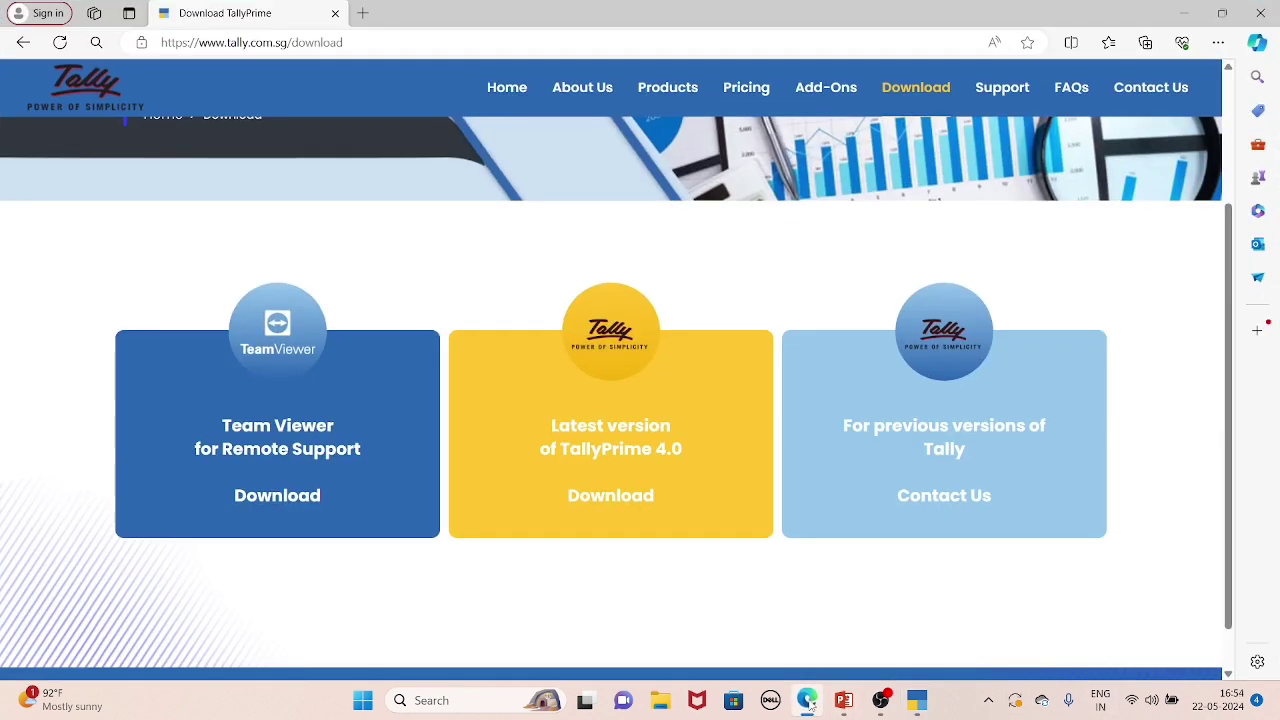
In a new tab, Google 'gst number of bihar sample'.
{"action": "left_click", "coordinate": [363, 13]}
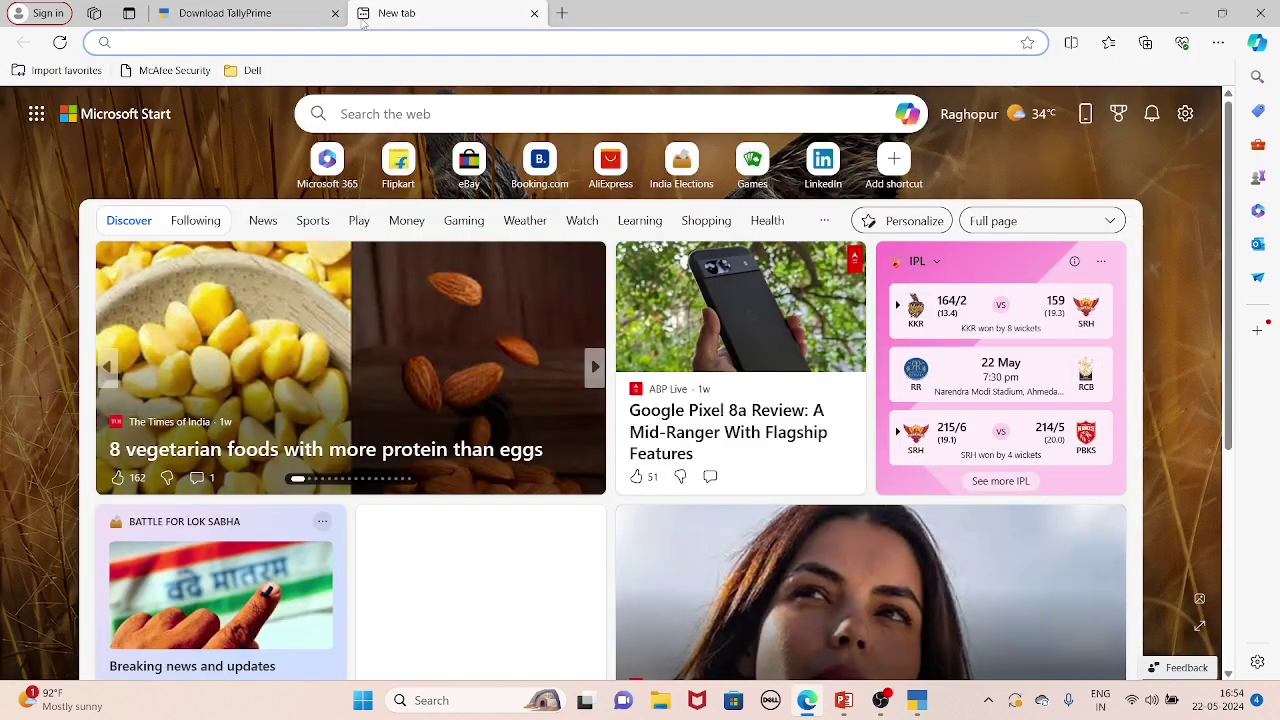
{"action": "type", "text": "www"}
{"action": "key", "text": "Return"}
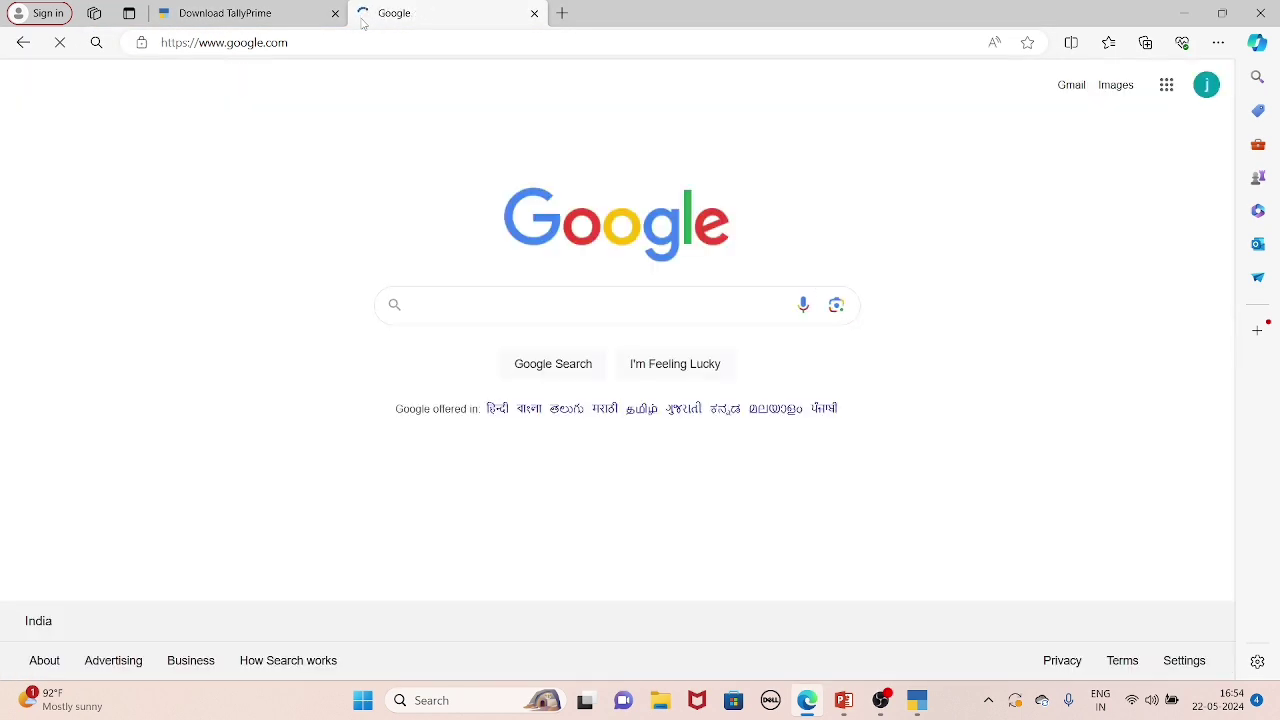
{"action": "type", "text": "gst"}
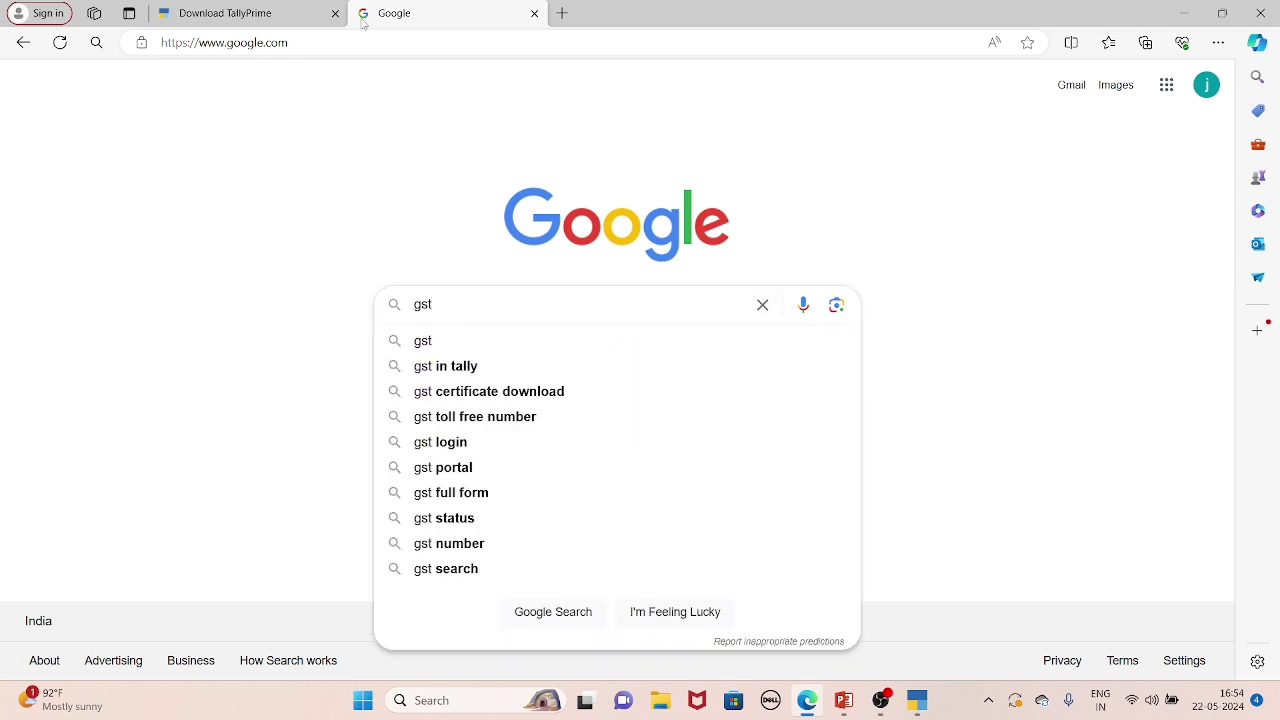
{"action": "type", "text": " numbe"}
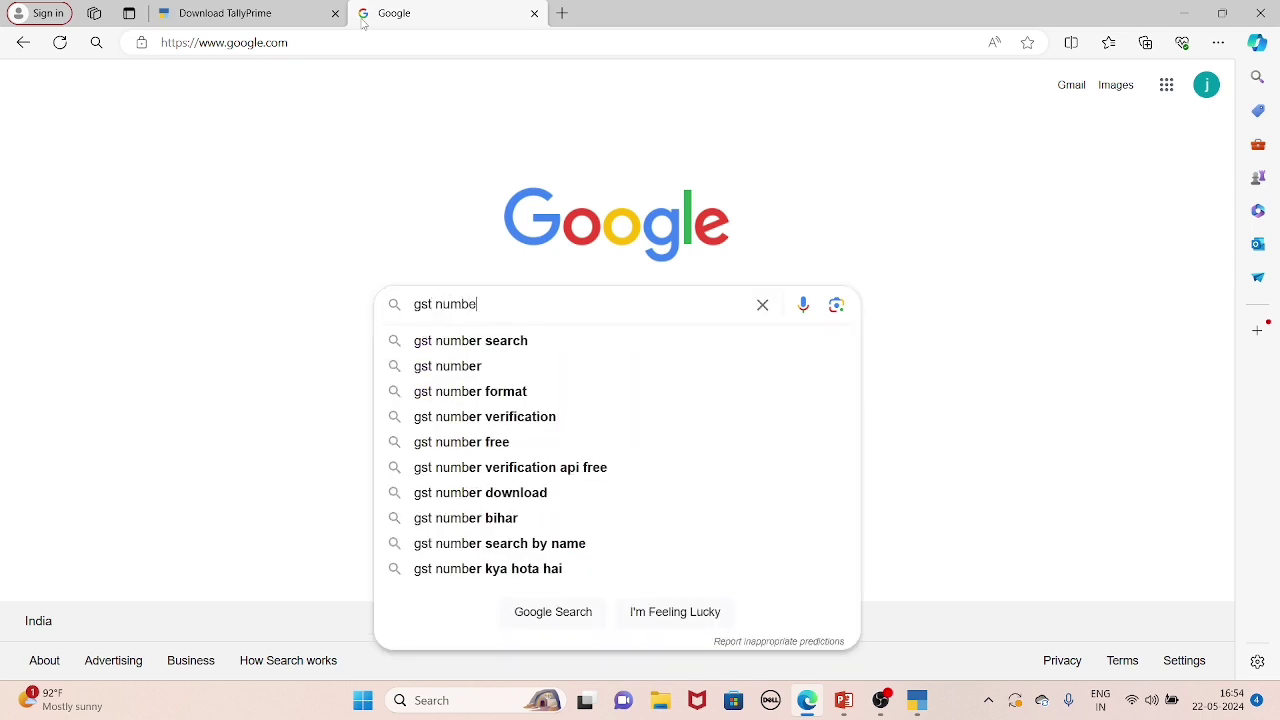
{"action": "type", "text": "r of"}
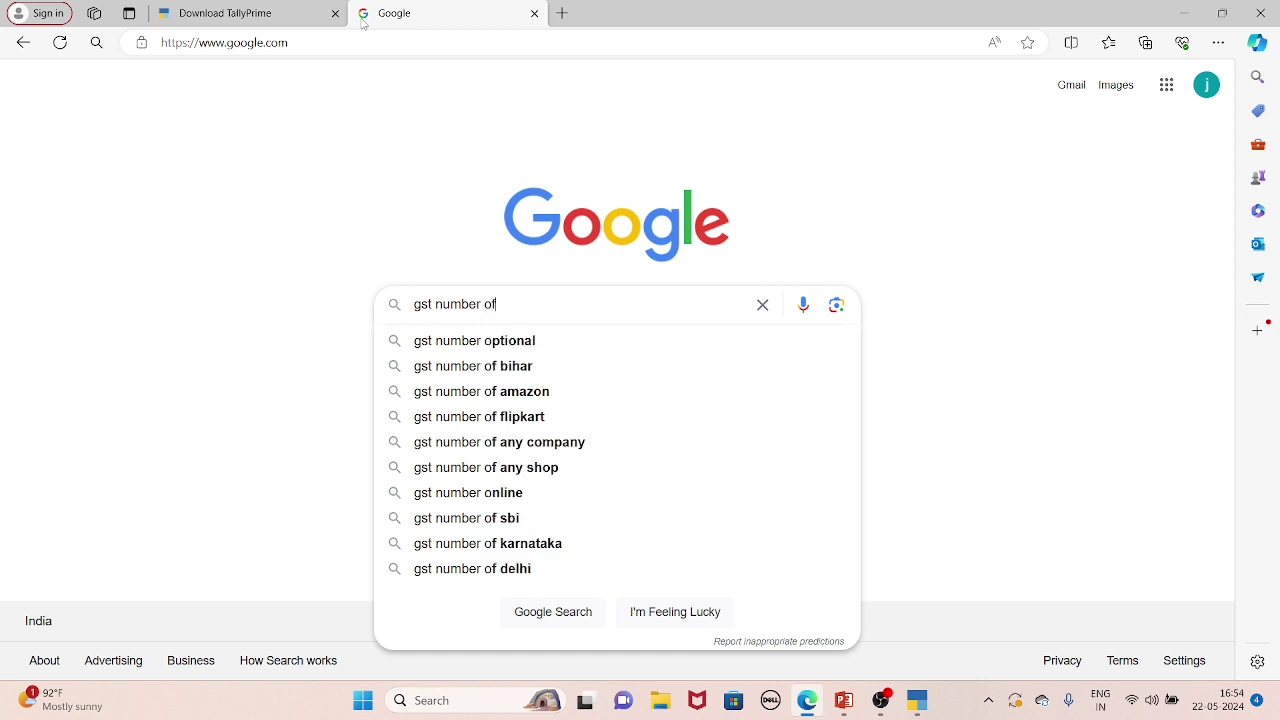
{"action": "type", "text": " bihar"}
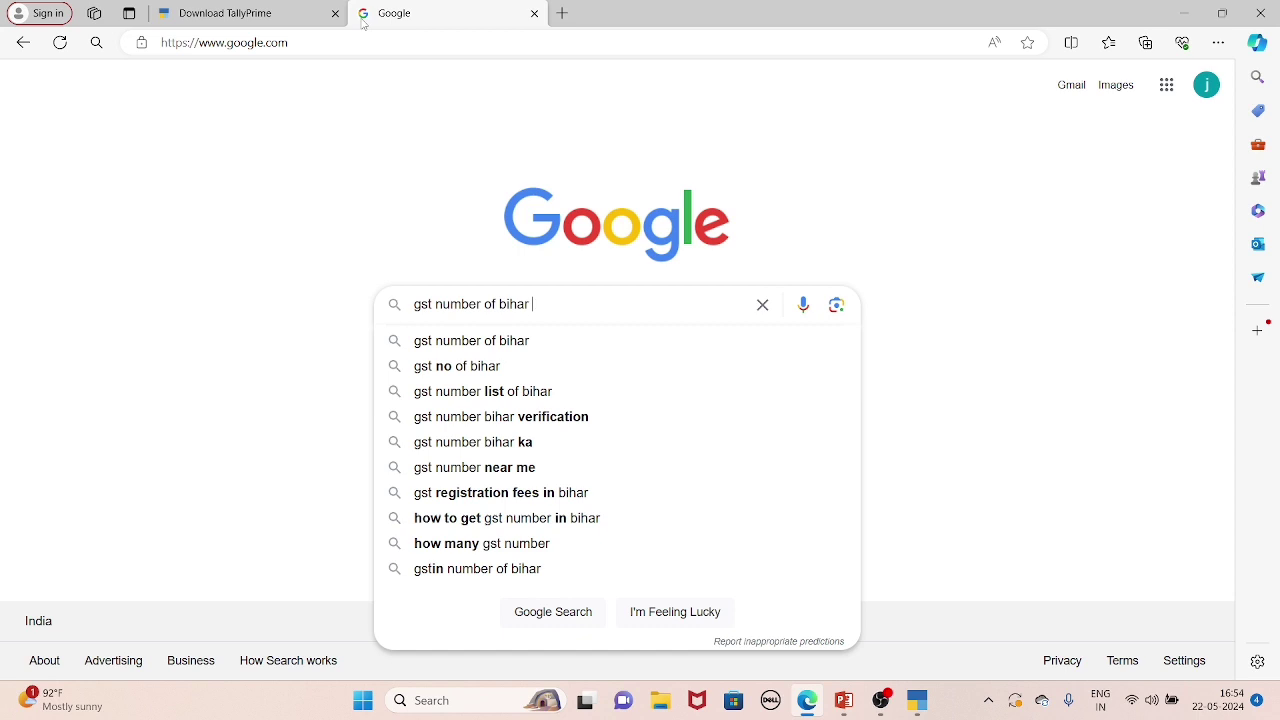
{"action": "type", "text": "sa"}
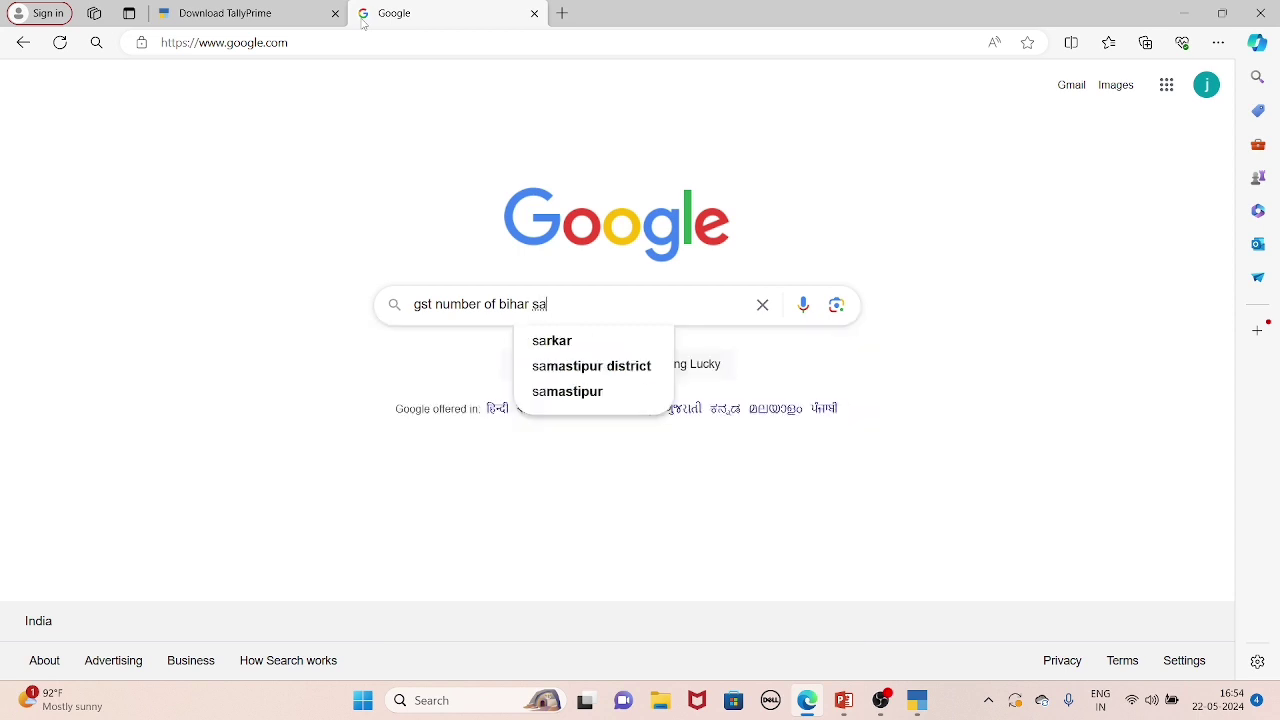
{"action": "type", "text": "mple"}
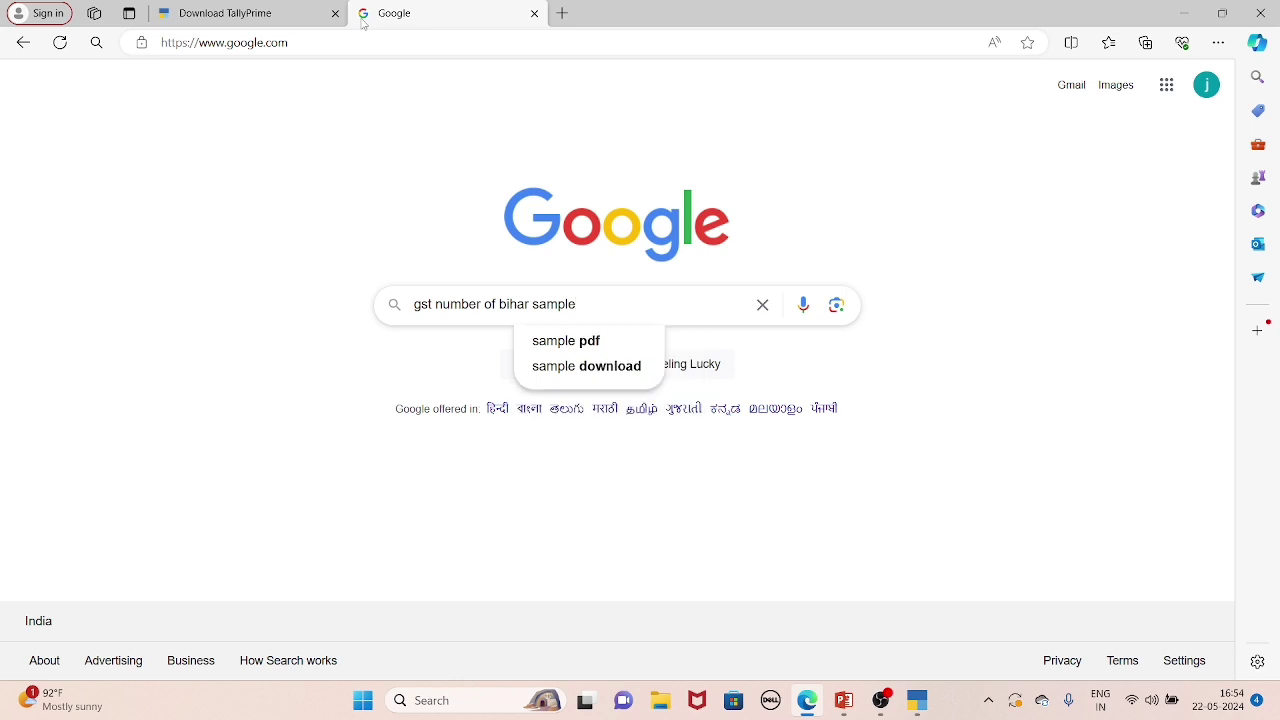
{"action": "key", "text": "Return"}
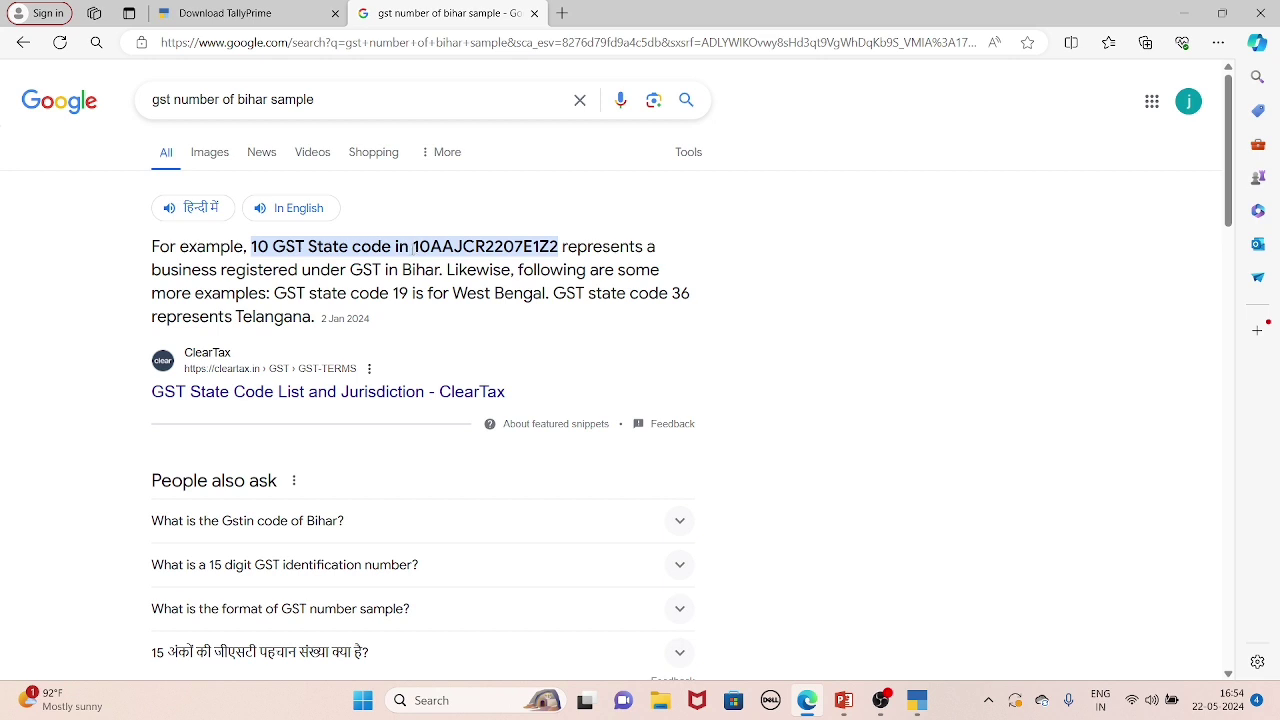
Copy the sample Bihar GSTIN from the snippet and return to TallyPrime.
{"action": "left_click_drag", "start_coordinate": [412, 246], "coordinate": [562, 246]}
{"action": "key", "text": "ctrl+c"}
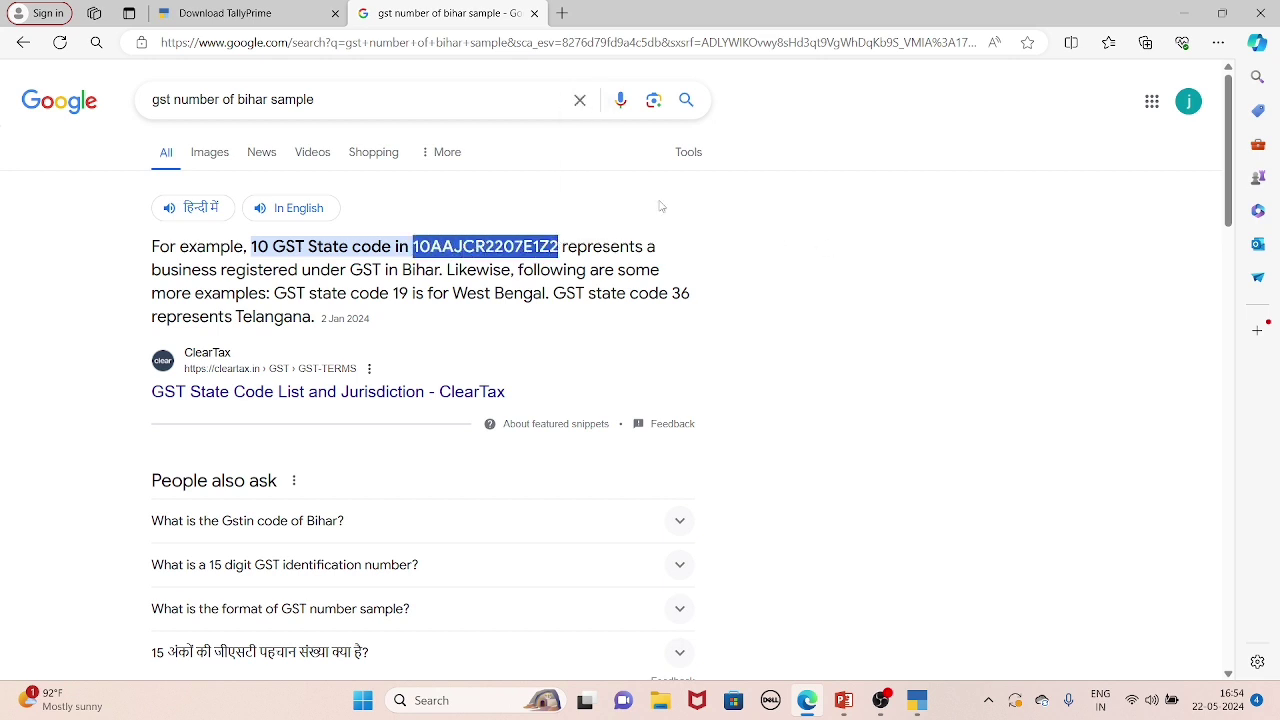
{"action": "left_click", "coordinate": [917, 700]}
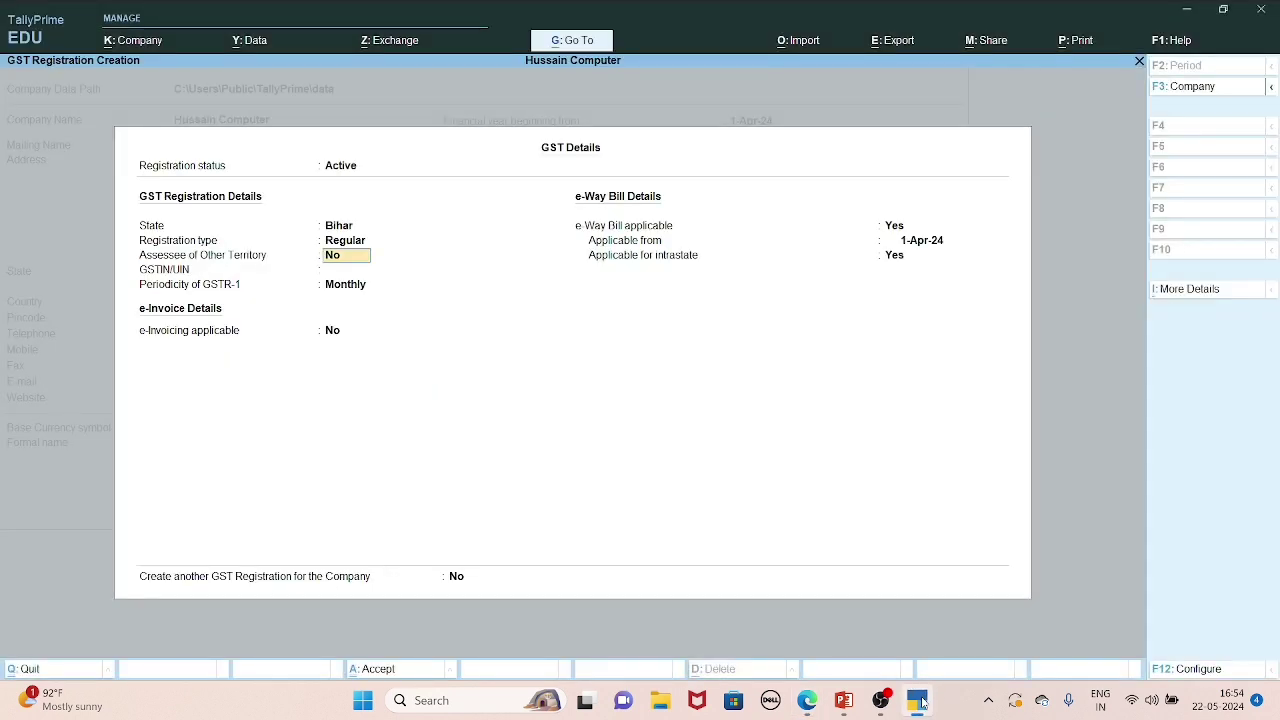
Paste the sample GSTIN into GSTIN/UIN and accept the GST details to create the company.
{"action": "key", "text": "Return"}
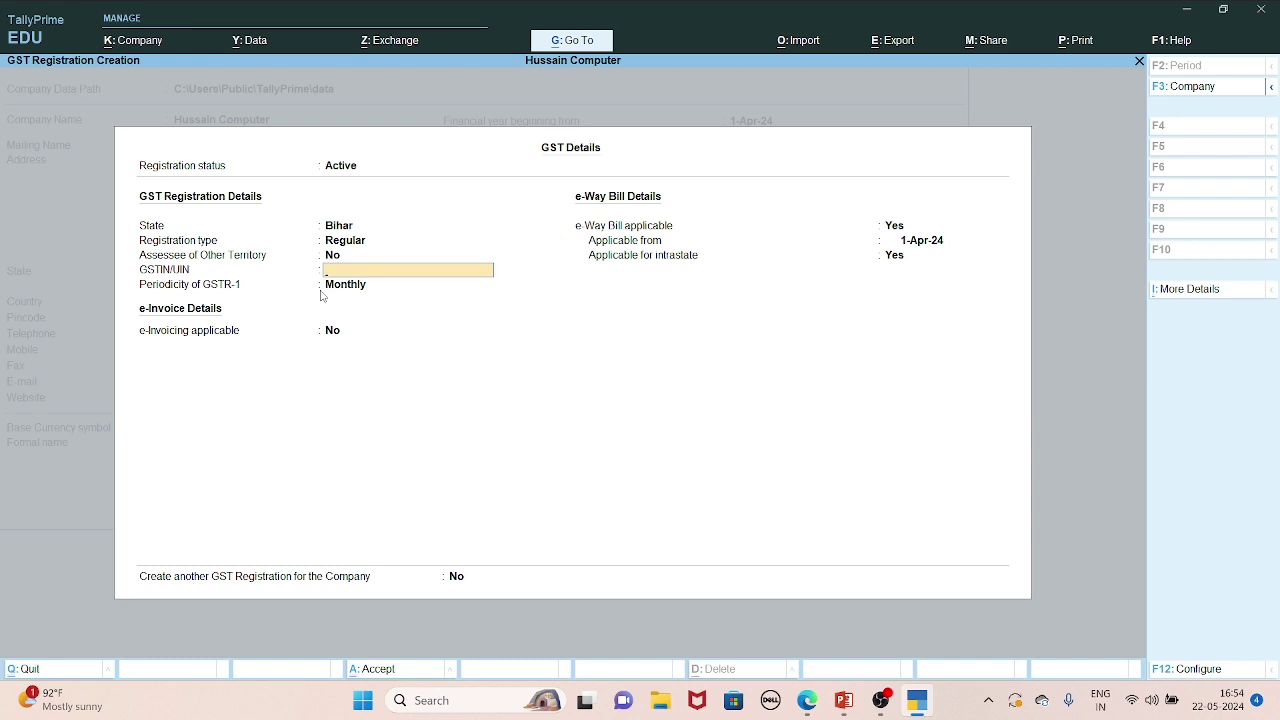
{"action": "key", "text": "ctrl+v"}
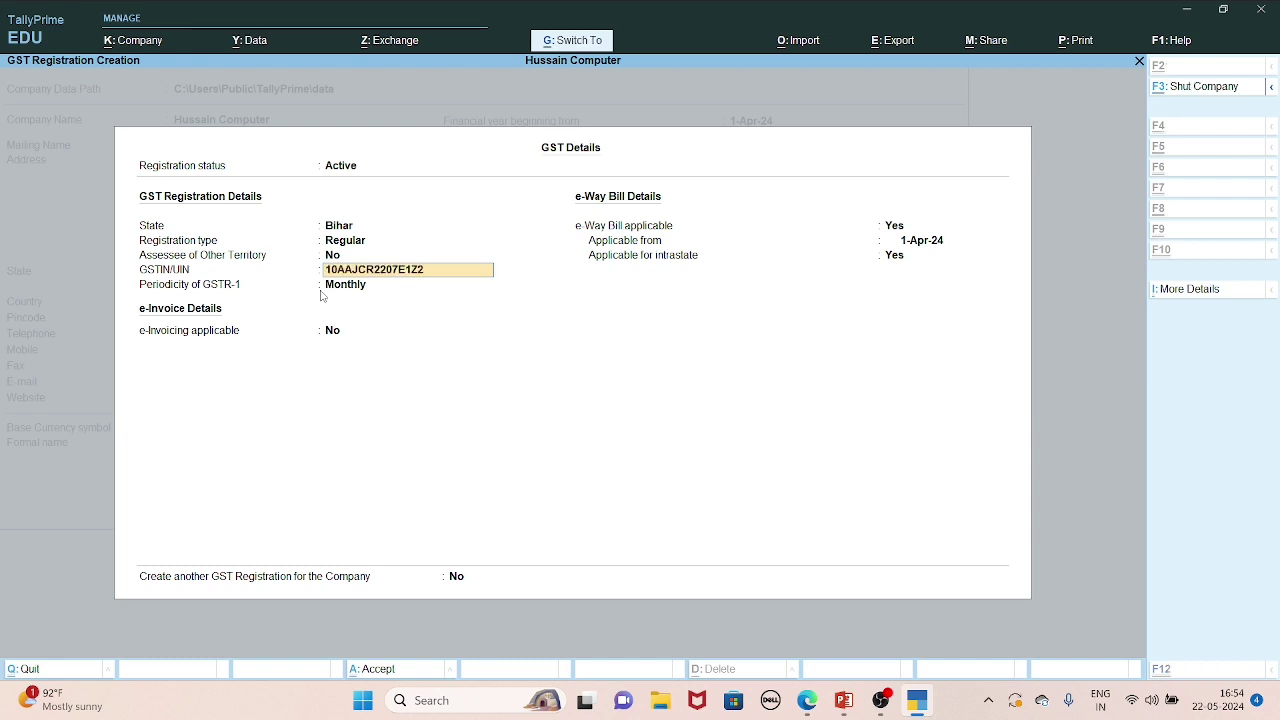
{"action": "key", "text": "Return"}
{"action": "key", "text": "Return"}
{"action": "key", "text": "Return"}
{"action": "key", "text": "Return"}
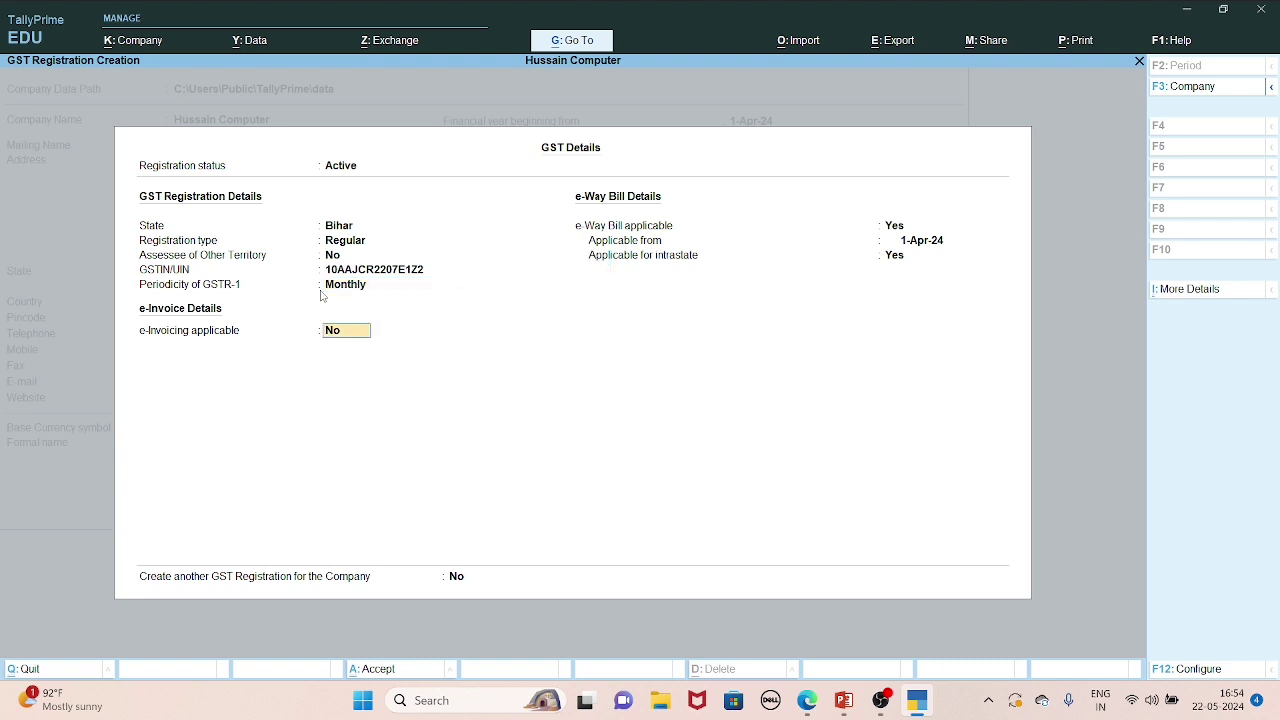
{"action": "key", "text": "Return"}
{"action": "key", "text": "Return"}
{"action": "key", "text": "Return"}
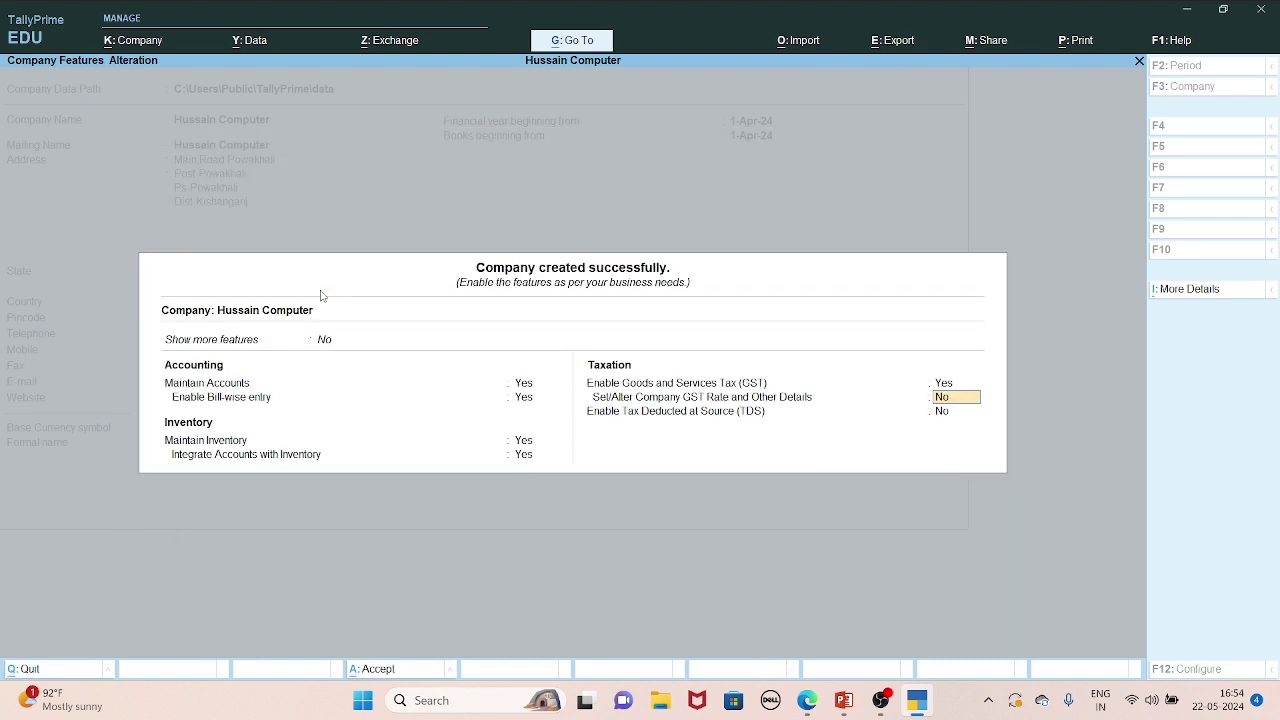
{"action": "key", "text": "Return"}
{"action": "key", "text": "Return"}
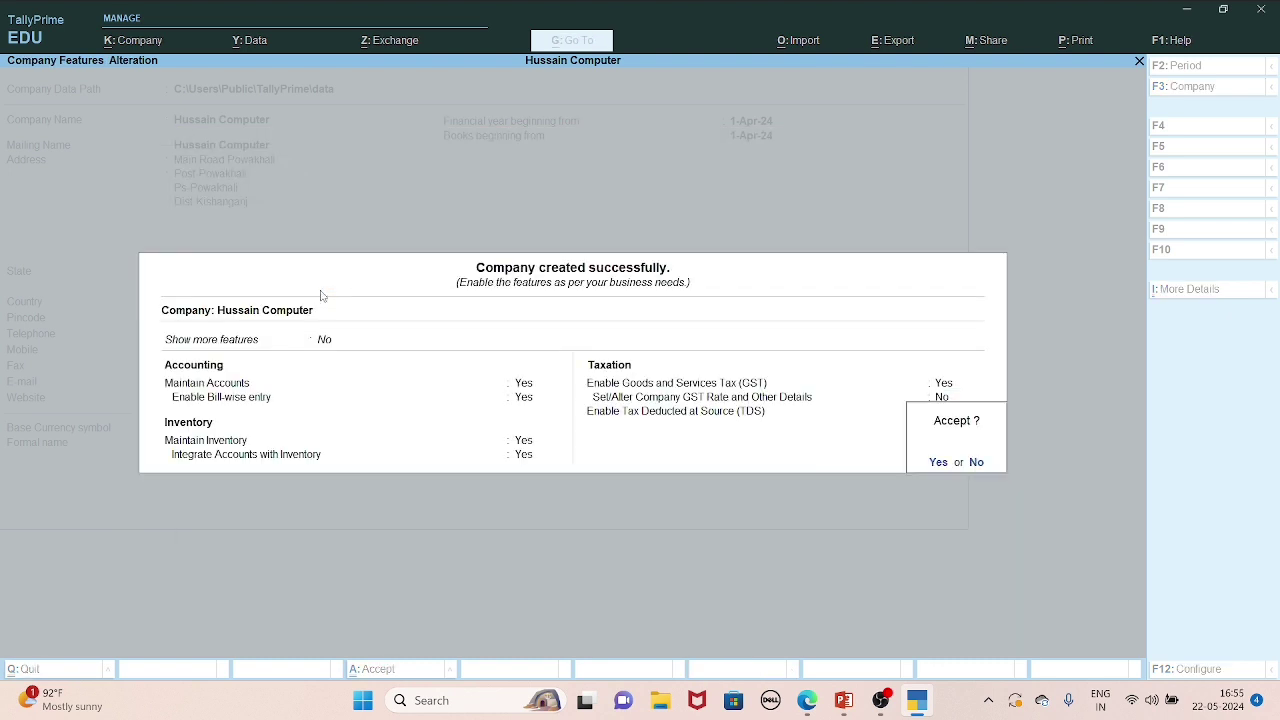
{"action": "key", "text": "Return"}
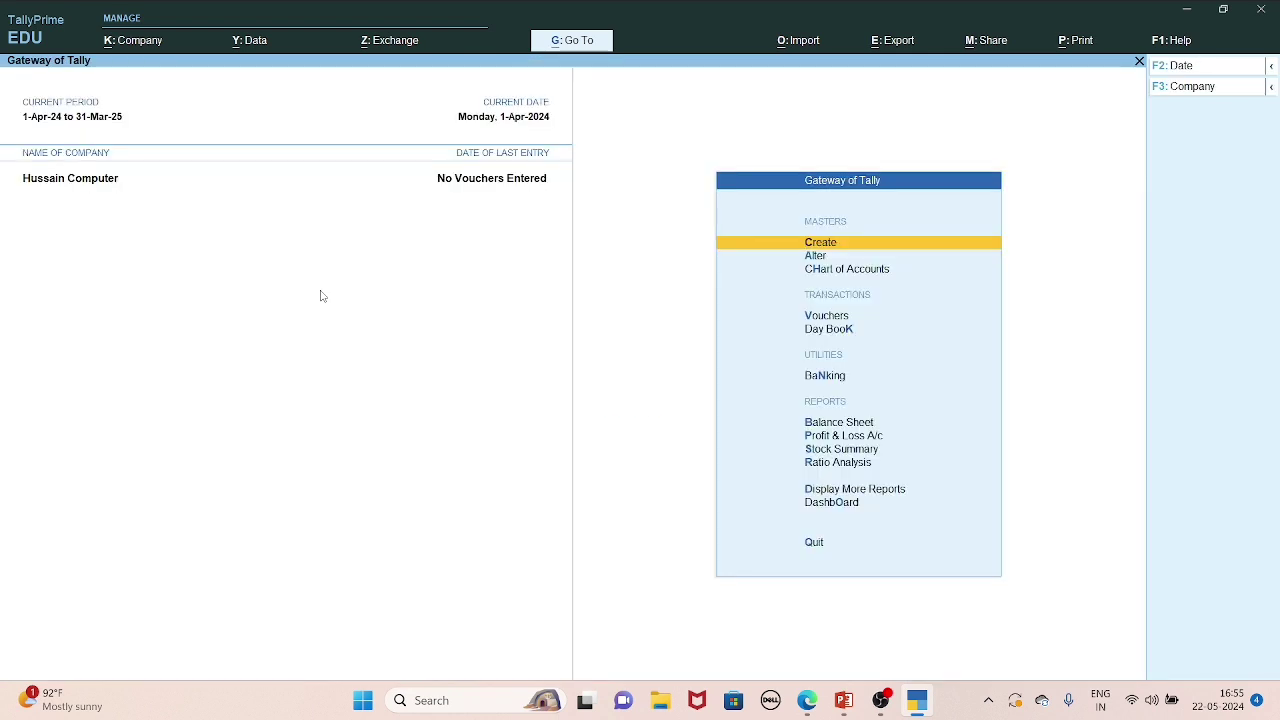